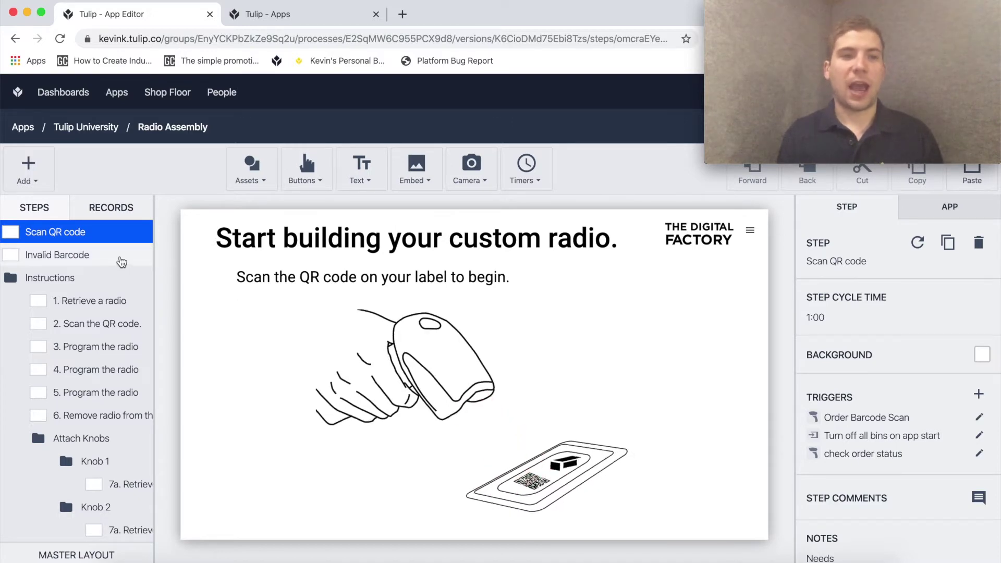
- Review the Radio Assembly app's Invalid Barcode step and instruction steps 1 to 5
left_click(112, 261)
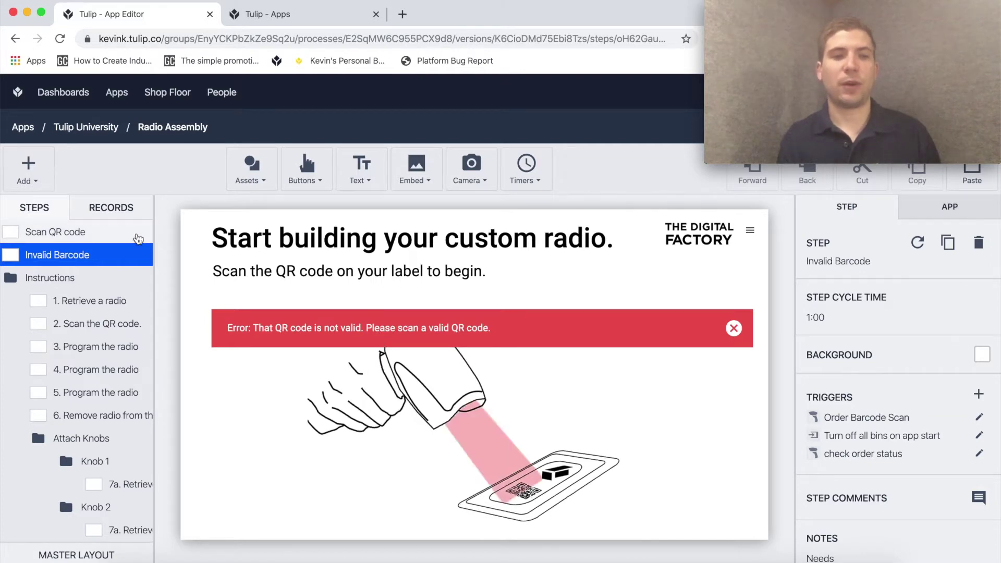
left_click(82, 302)
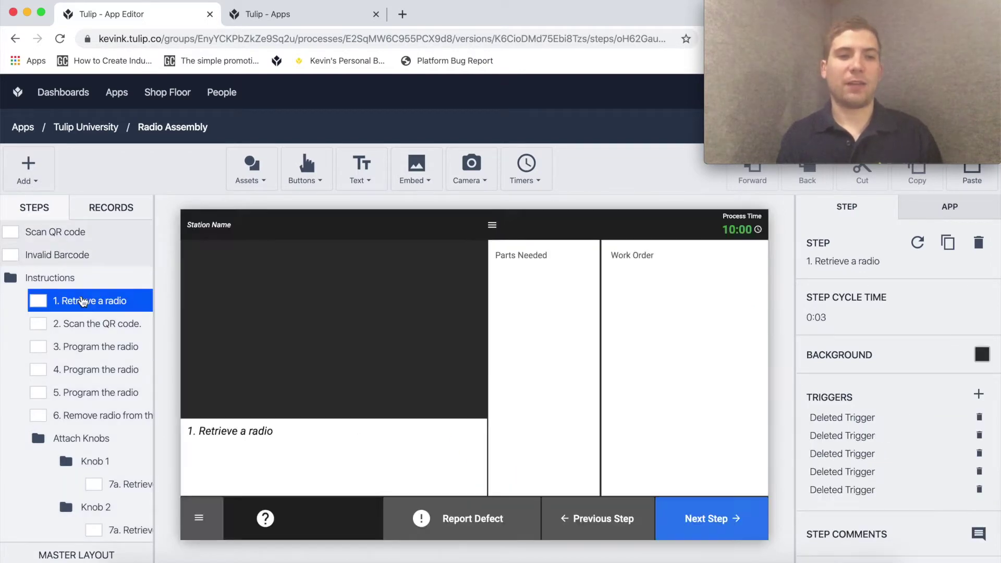
left_click(81, 328)
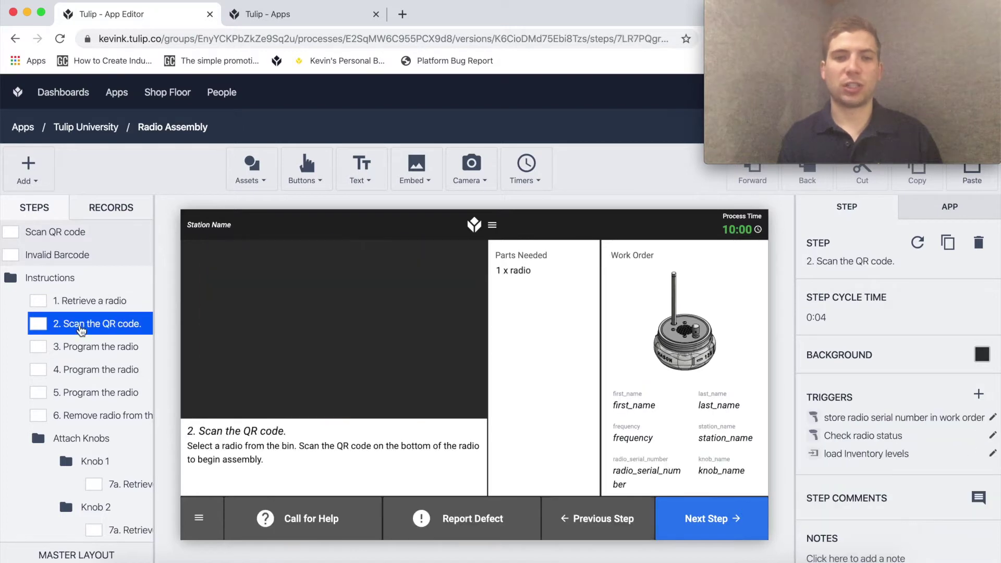
left_click(80, 354)
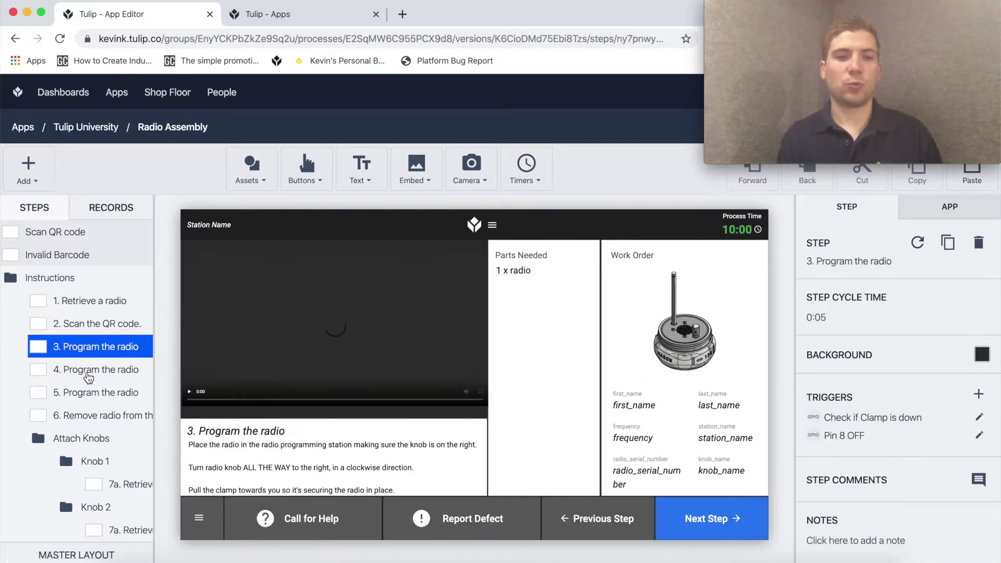
left_click(90, 372)
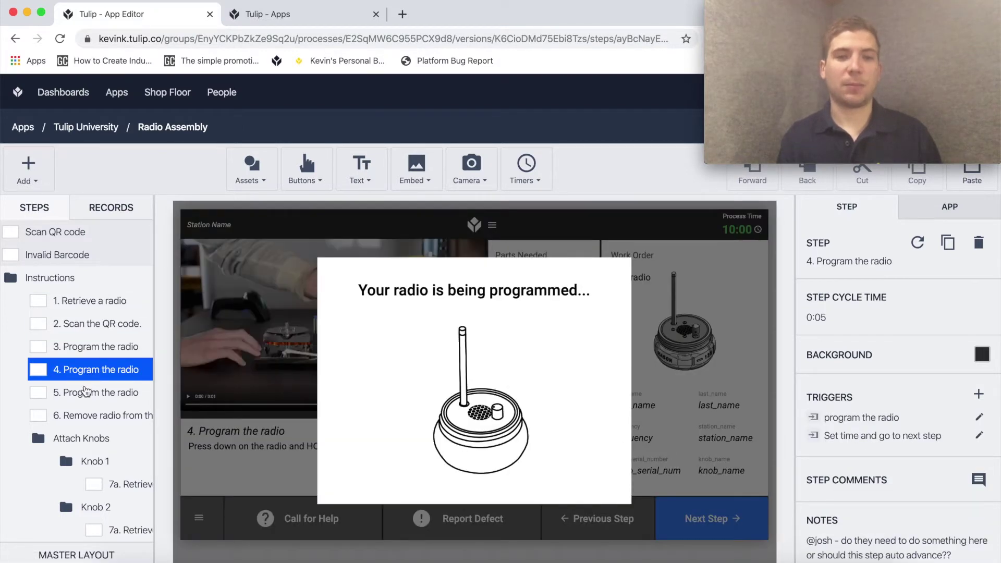
left_click(86, 392)
- Examine the fields of the Defect Report form in the Radio Assembly app
scroll(86, 392, "down", 3)
scroll(86, 392, "down", 10)
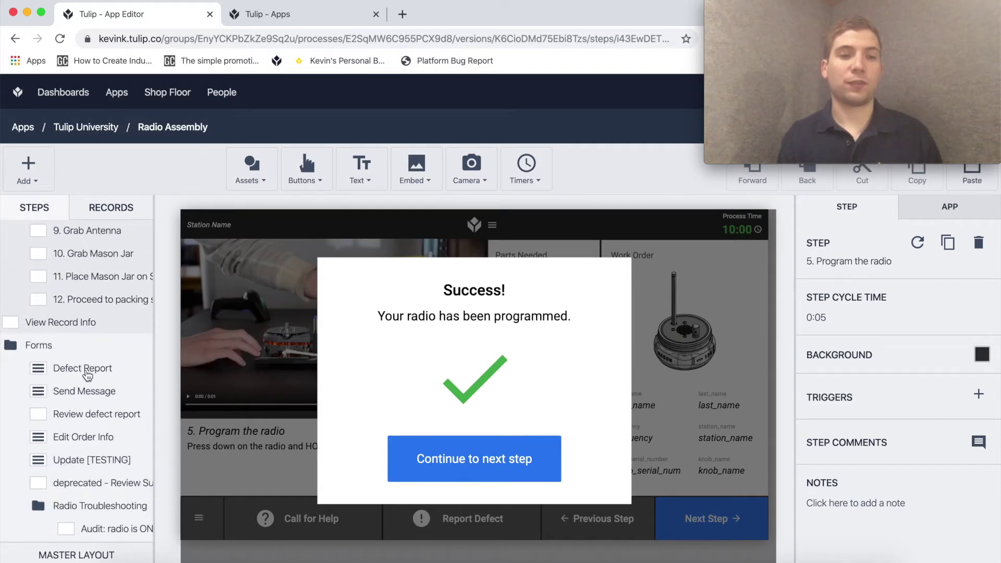
left_click(88, 372)
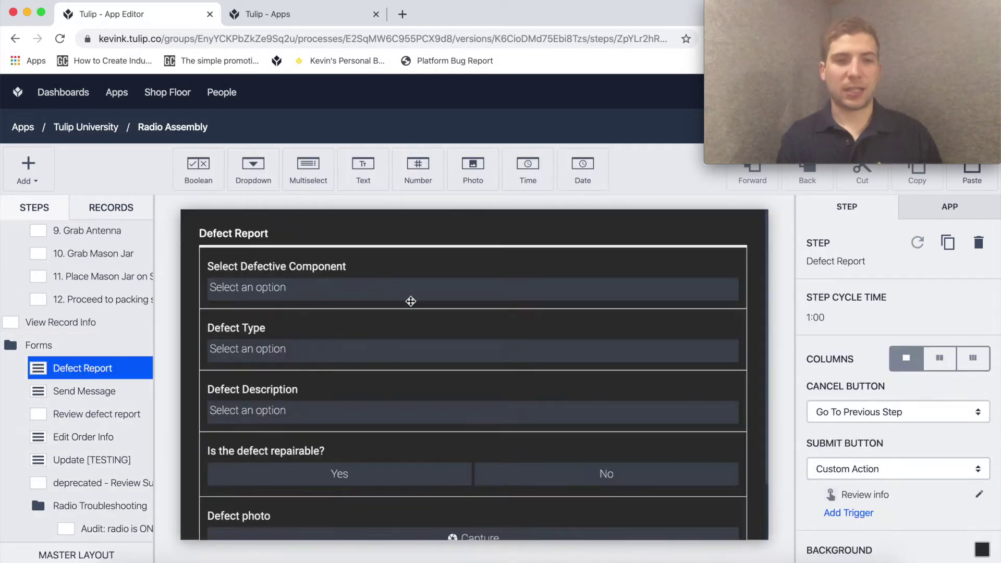
scroll(78, 410, "down", 2)
scroll(78, 410, "up", 10)
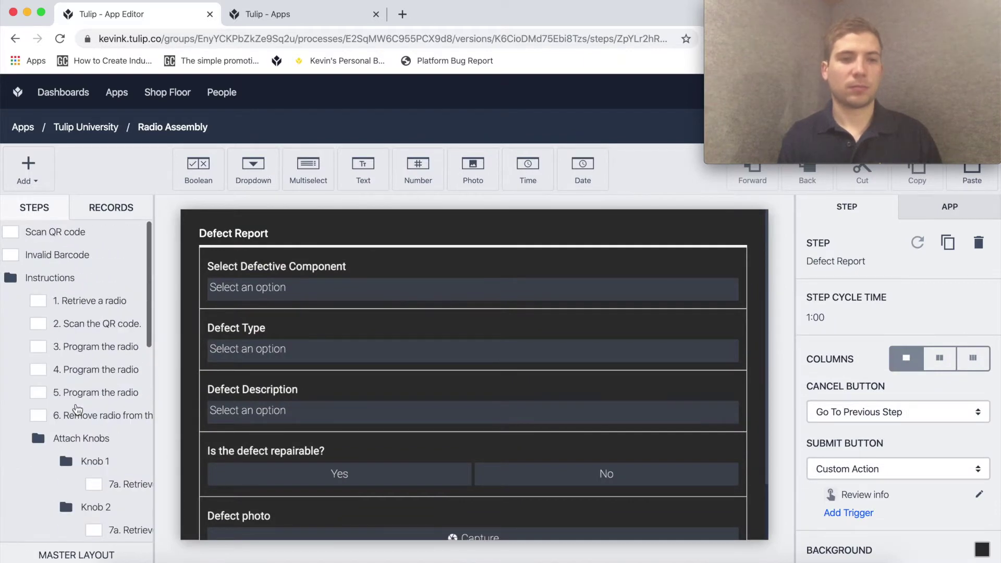
- Switch to the Live Demo - Radio Assembly app, open its untitled step in the editor and go to the Master Layout
left_click(310, 23)
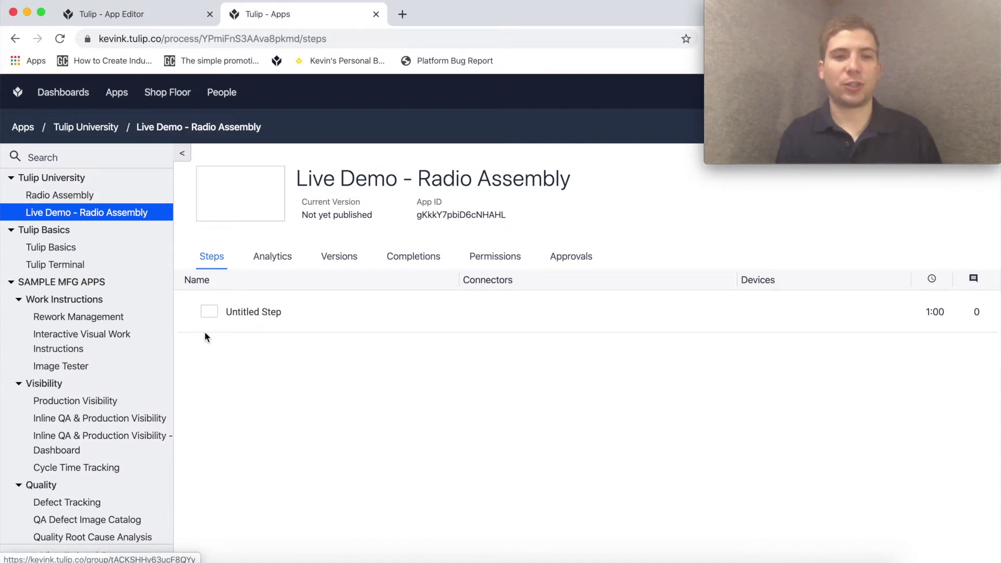
left_click(267, 322)
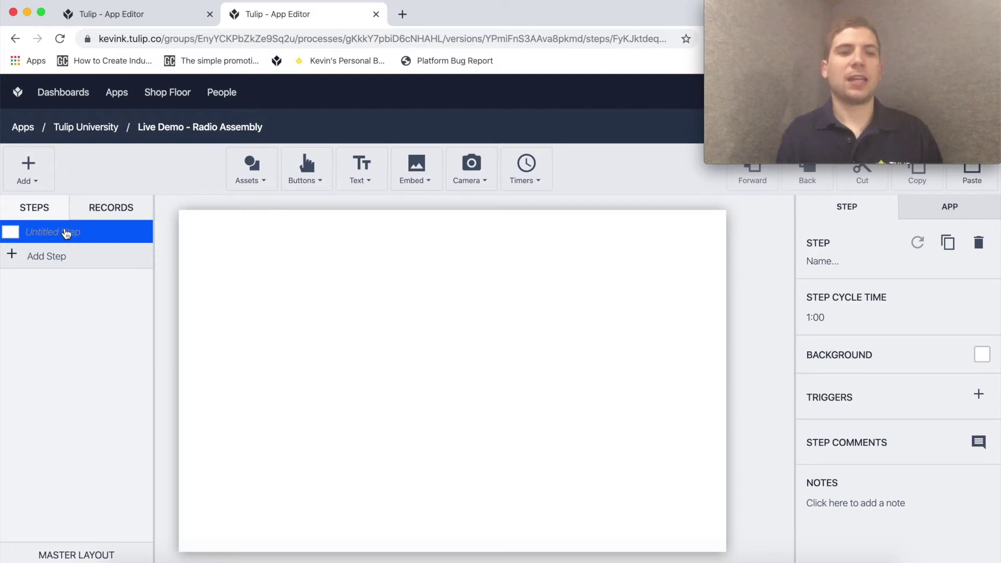
left_click(134, 556)
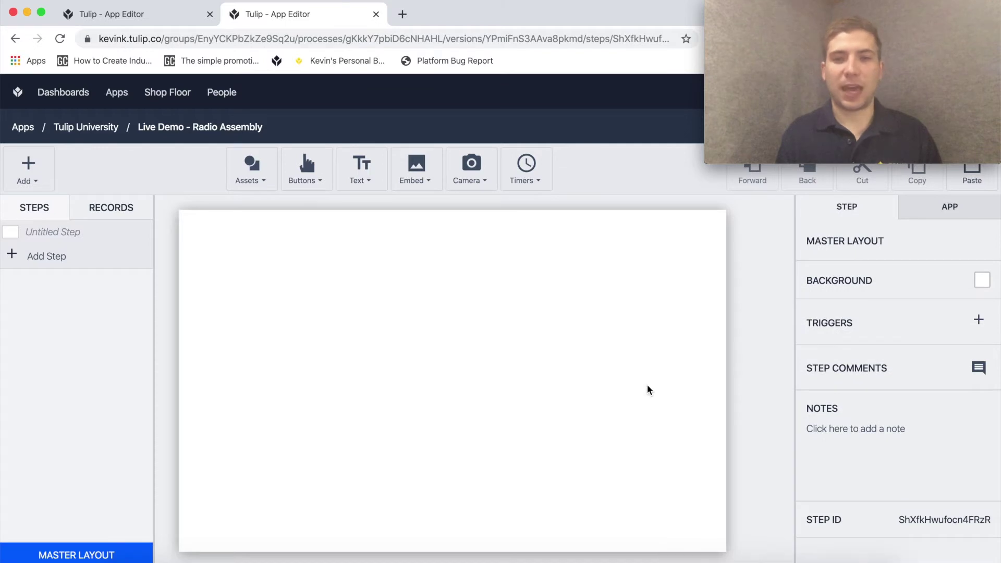
- Set the Master Layout background to the near-black preset color
left_click(982, 280)
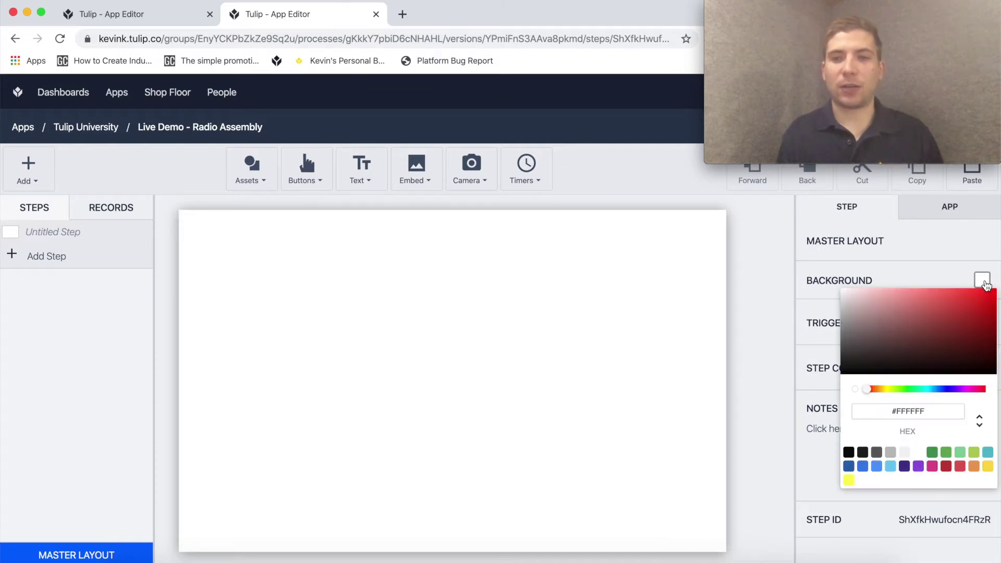
left_click(876, 452)
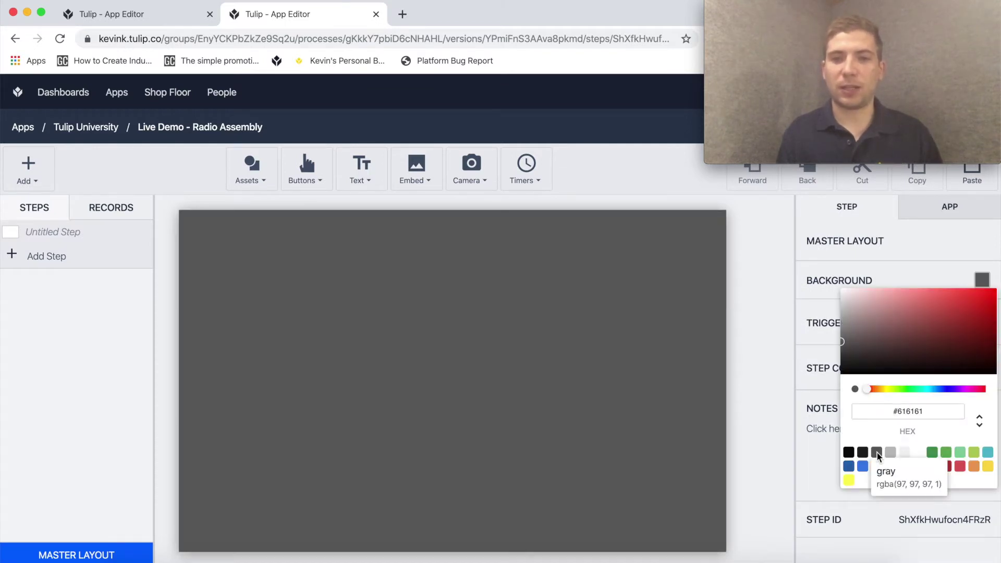
left_click(863, 452)
left_click(580, 401)
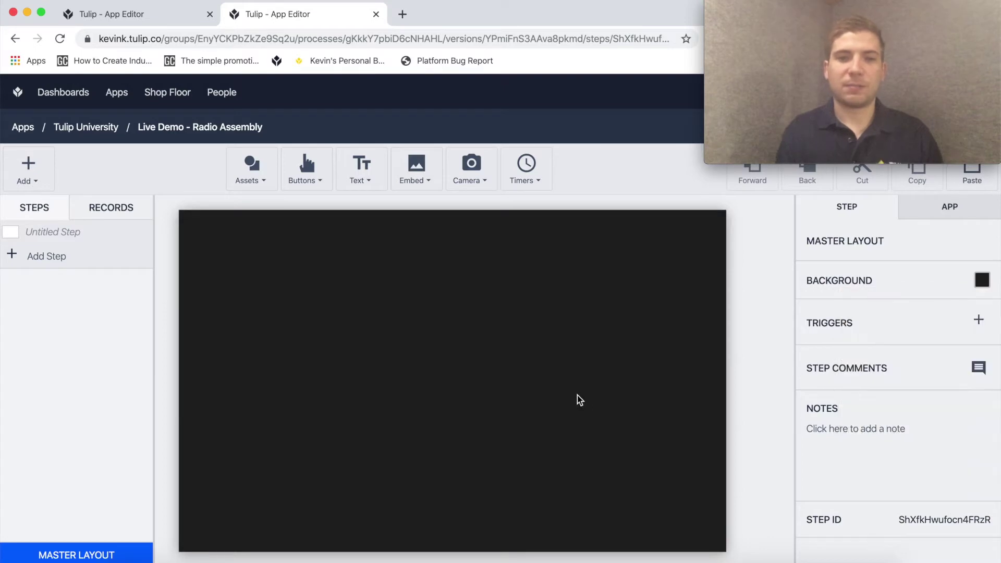
- Add a white rectangle about 490 wide and 968 high along the canvas's right edge, at about X 1430, Y 104
left_click(252, 167)
left_click(455, 264)
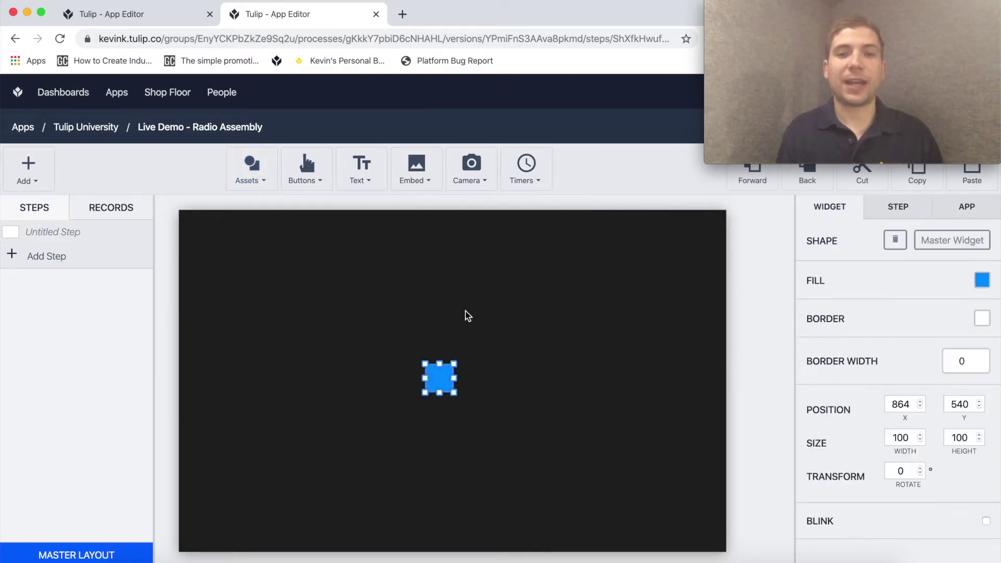
left_click_drag(441, 389, 726, 516)
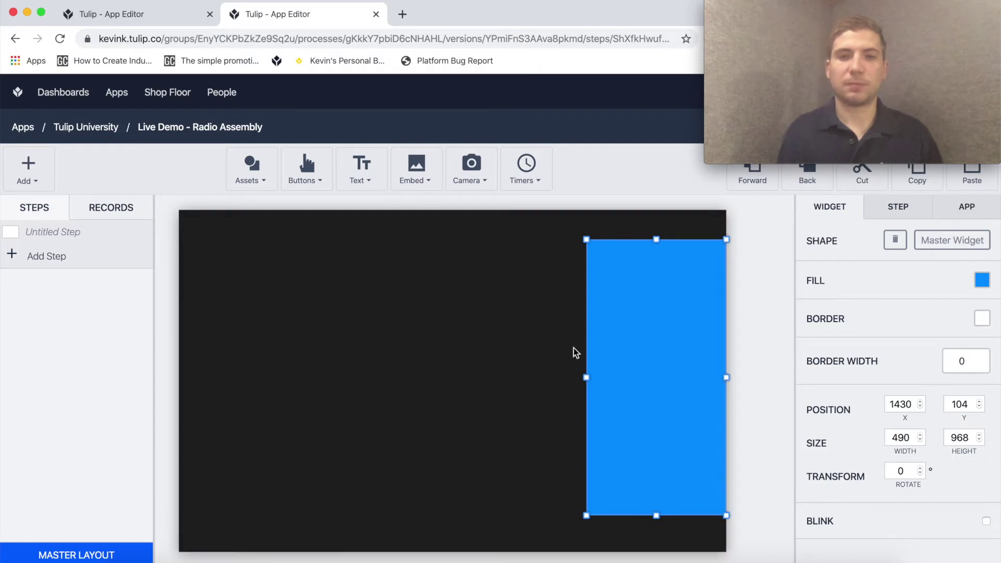
left_click(982, 280)
left_click(918, 467)
- Add a white full-width rectangle, 1920 by 100, along the canvas's bottom edge at X 0, Y 1100
left_click(250, 169)
left_click(368, 258)
left_click_drag(440, 378, 726, 538)
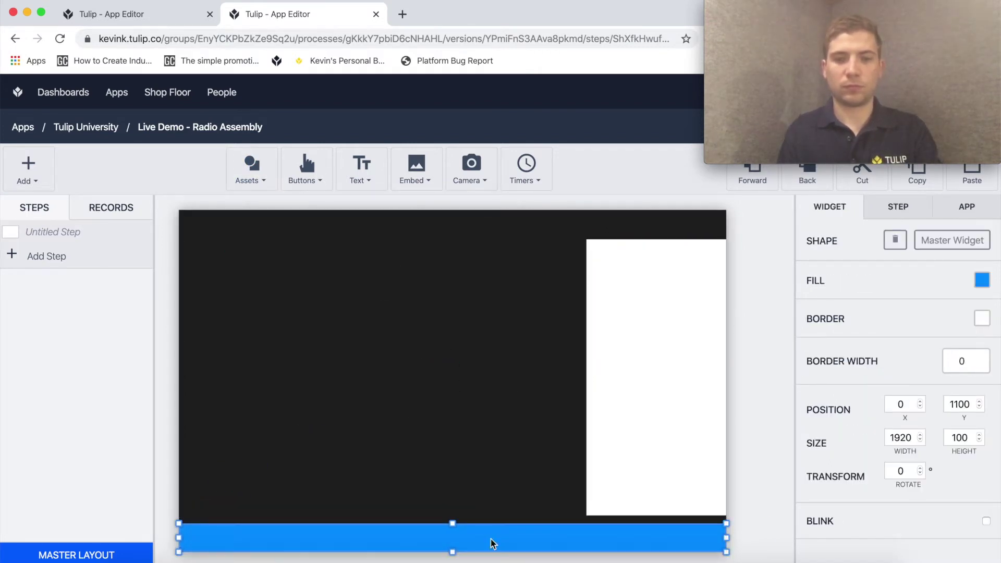
left_click(982, 280)
left_click(916, 461)
- Stretch the white side panel to a height of about 978 and place a copy of the bottom bar at the canvas's top edge
left_click(664, 507)
left_click_drag(657, 515, 657, 518)
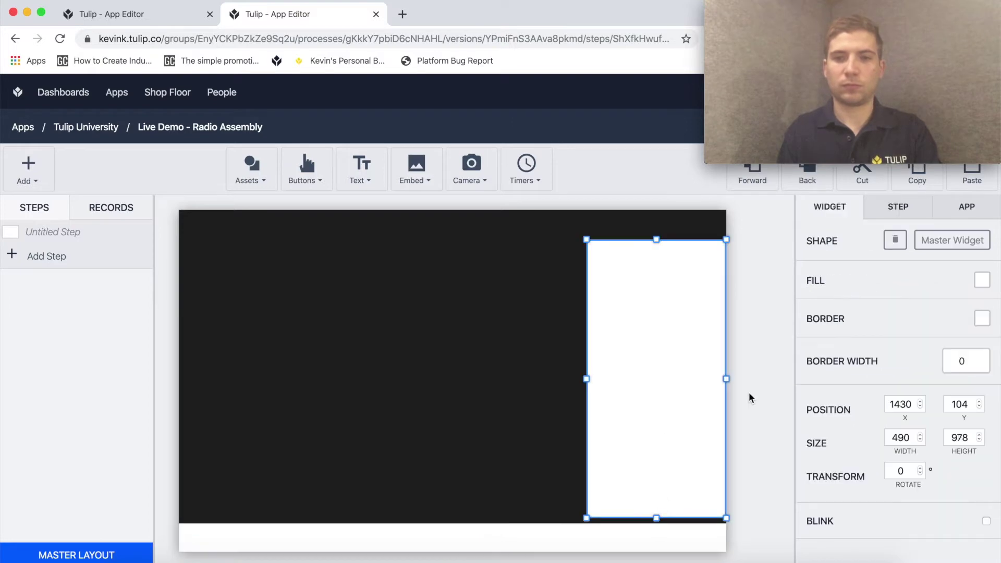
left_click(333, 540)
left_click_drag(333, 539, 344, 223)
- Position the white side panel between the two bars, flush with the canvas's right edge, and widen it toward the left
left_click(619, 323)
left_click_drag(619, 324, 727, 325)
left_click_drag(587, 380, 555, 380)
left_click(756, 342)
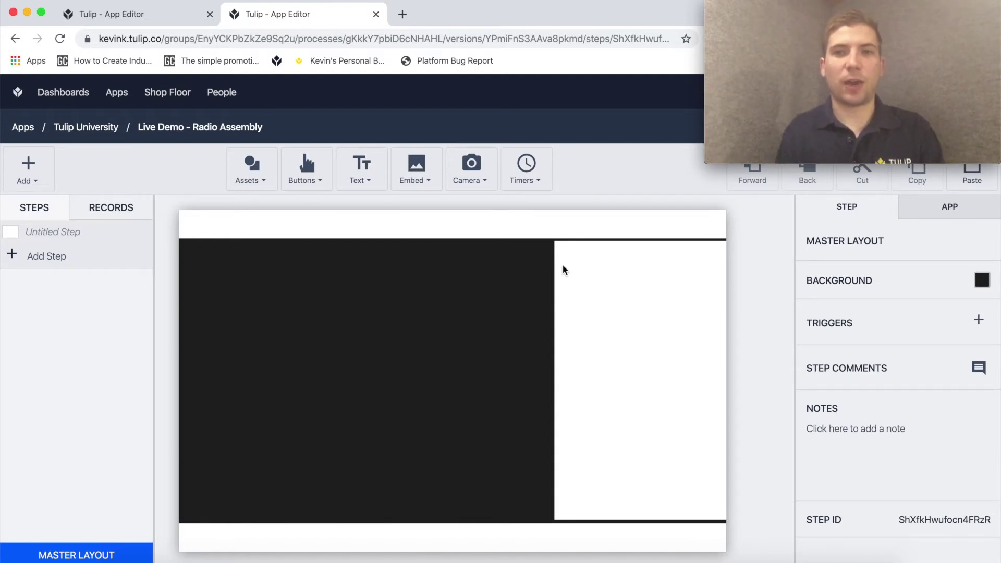
- Compare the layout of the Radio Assembly app's "2. Scan the QR code." step with the new layout
left_click(139, 14)
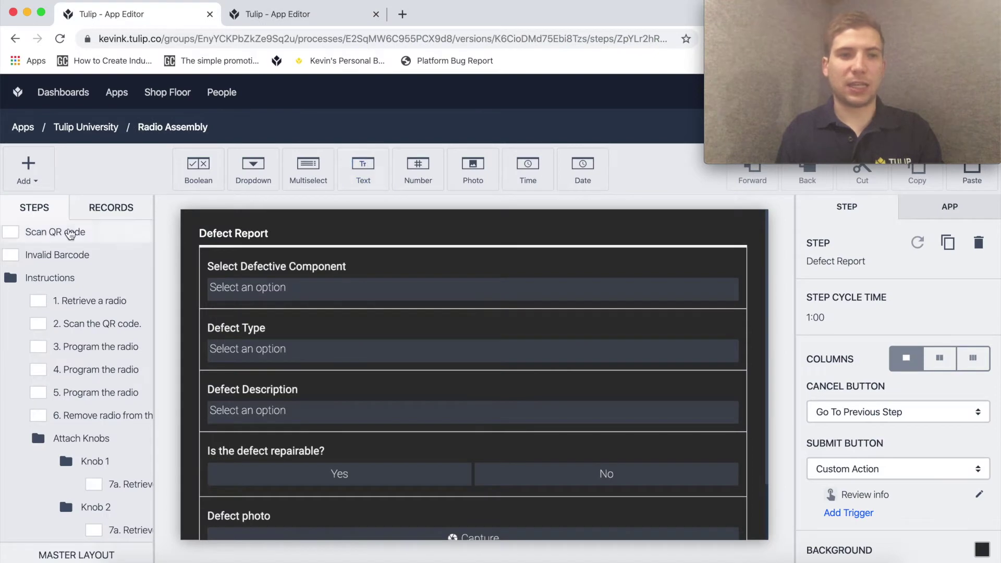
left_click(86, 322)
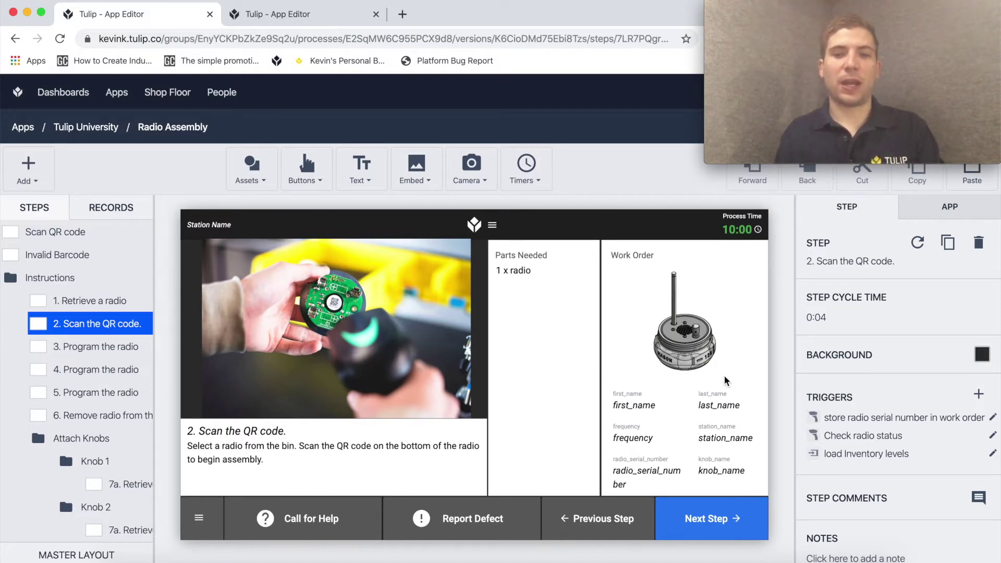
left_click(272, 16)
left_click(141, 17)
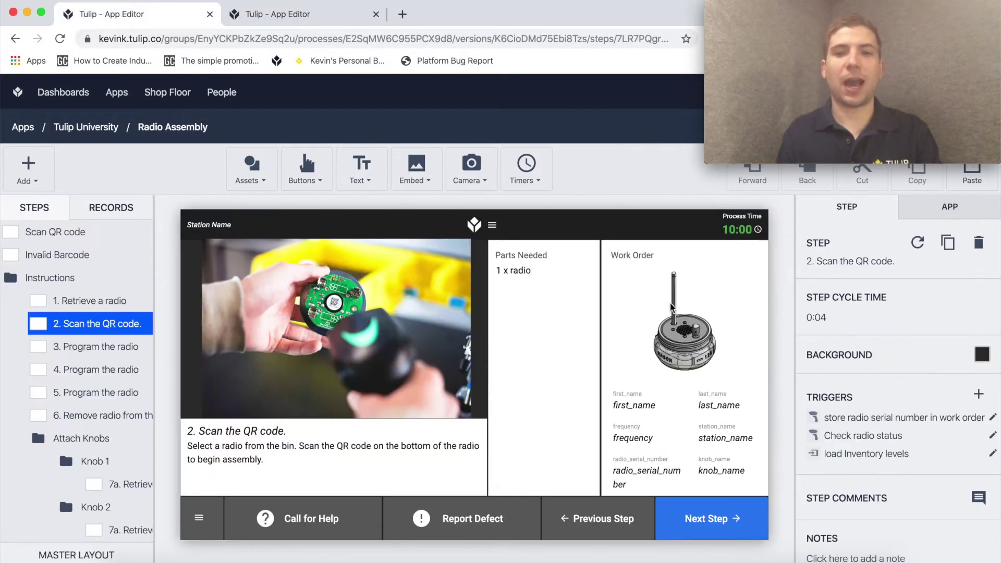
- Copy the radio image from the Radio Assembly Master Layout into the side panel of the Live Demo - Radio Assembly Master Layout
left_click(690, 328)
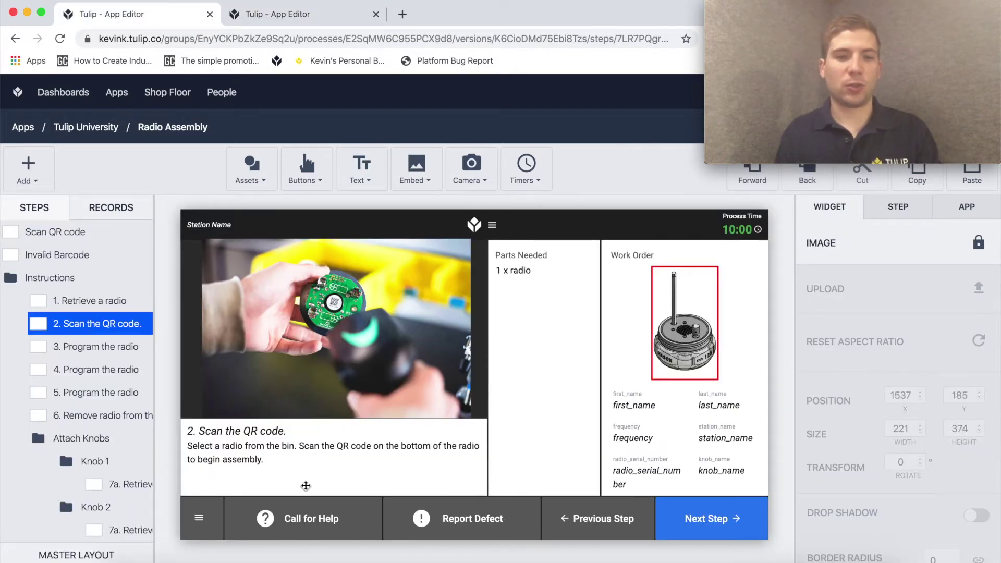
left_click(97, 552)
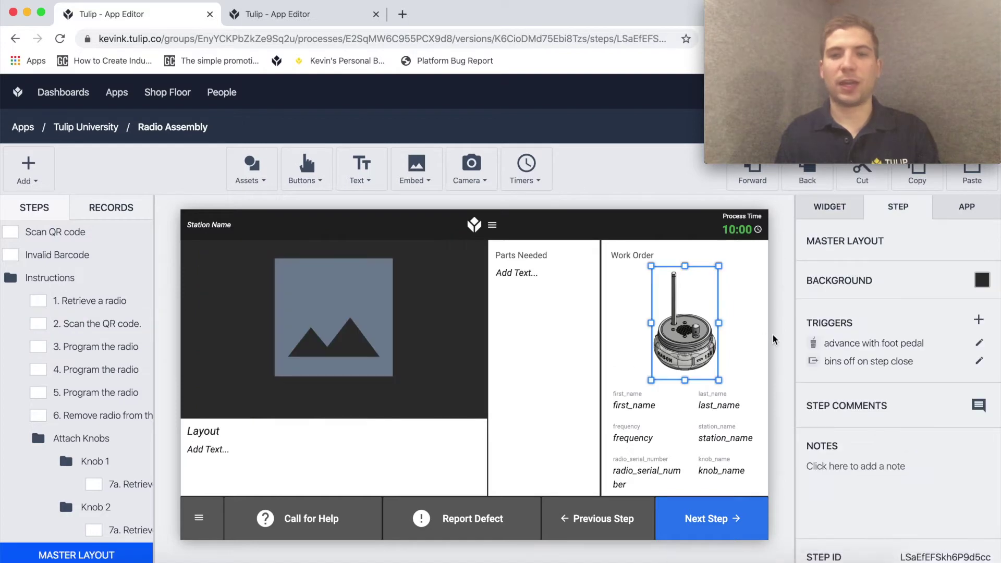
left_click(688, 345)
left_click(787, 347)
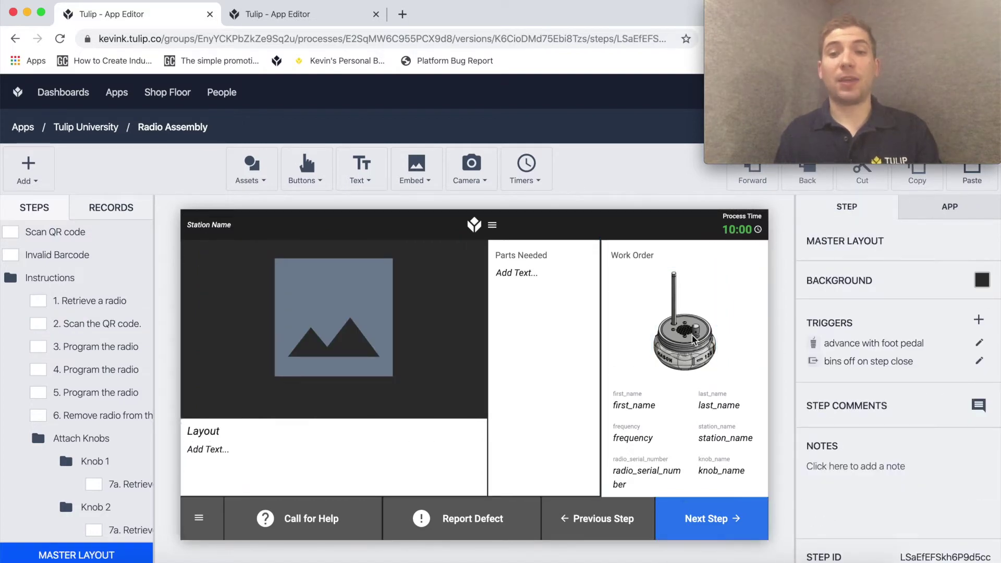
left_click(692, 339)
left_click(312, 16)
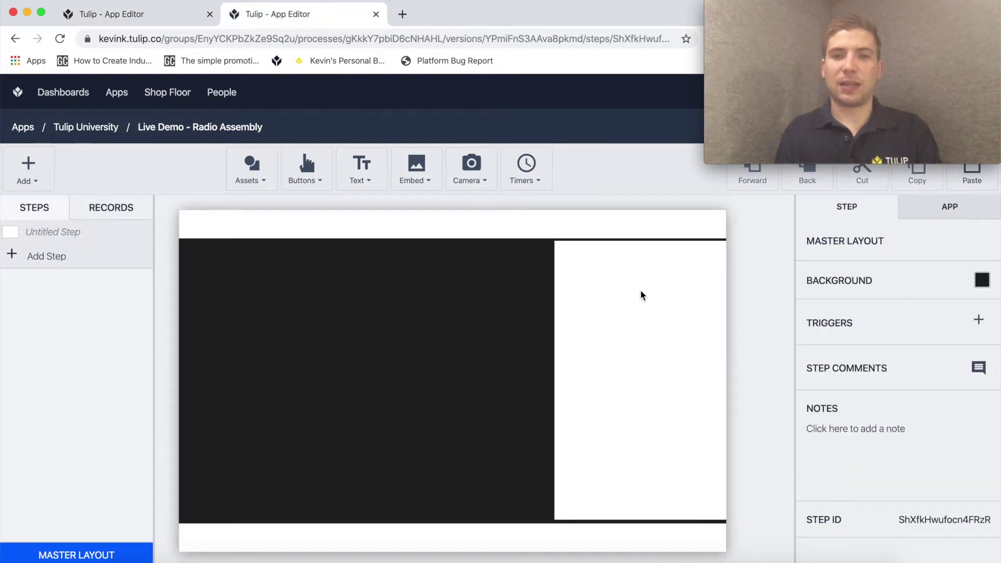
key("super+v")
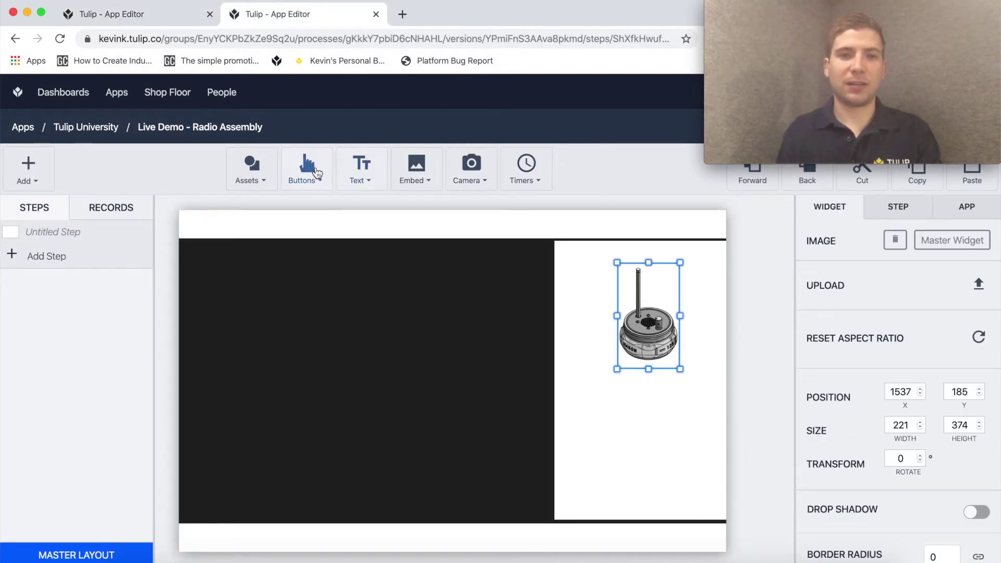
- Add the text "Work Order" in gray #616161 at the top of the white side panel and move the radio image slightly down
left_click(364, 168)
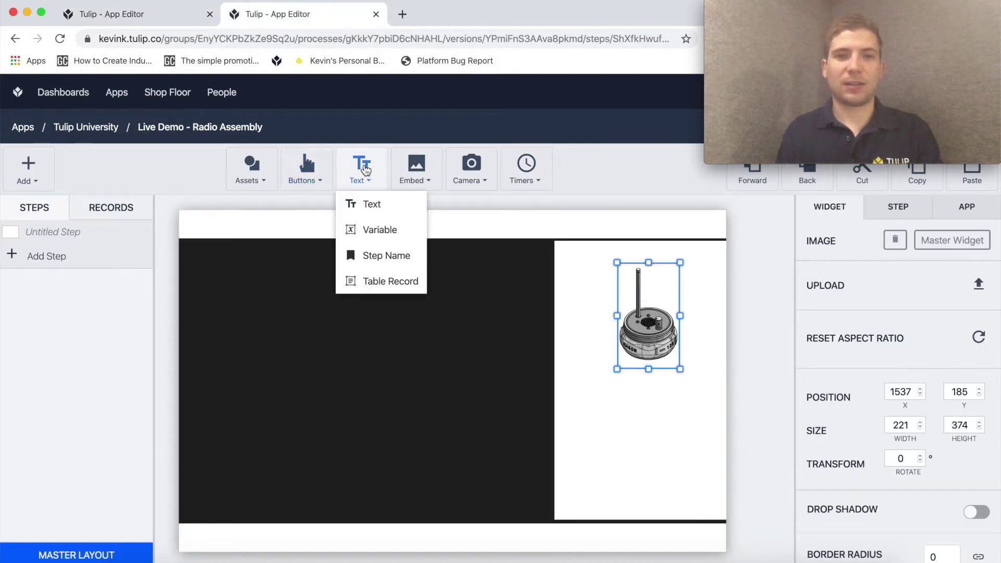
left_click(382, 207)
left_click_drag(463, 373, 599, 255)
left_click(987, 425)
left_click(874, 372)
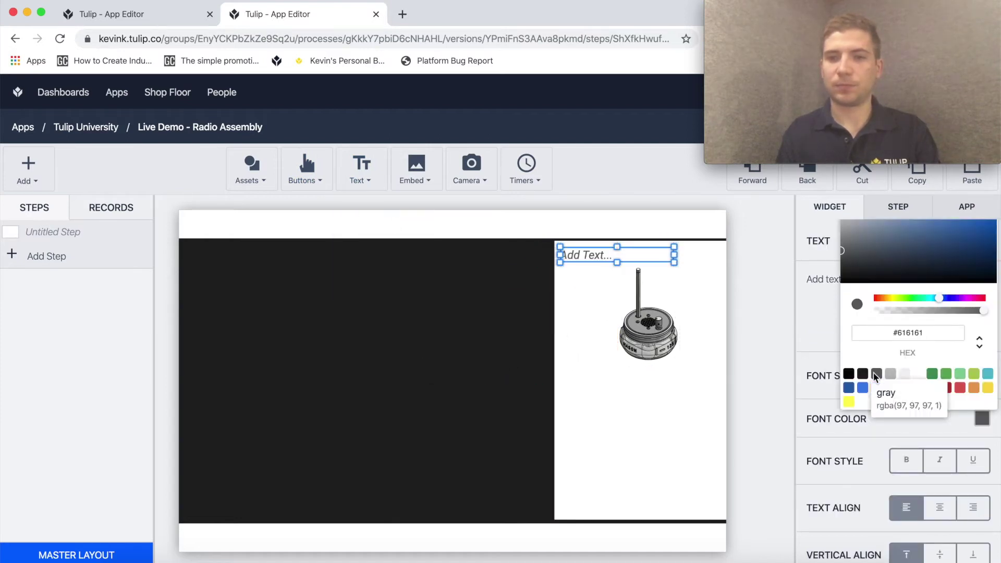
left_click(813, 284)
type("Work Order")
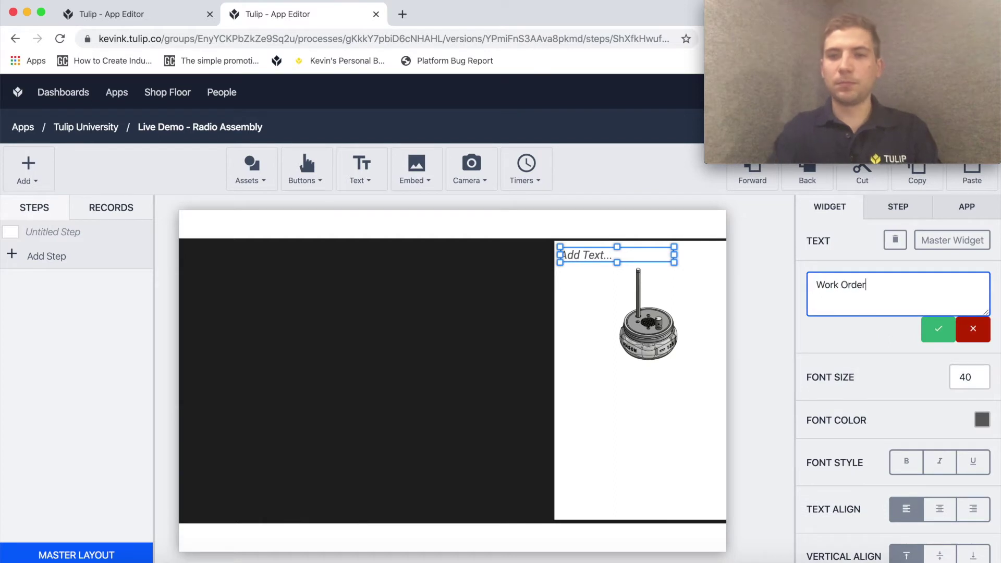
left_click(938, 329)
left_click_drag(647, 324, 650, 338)
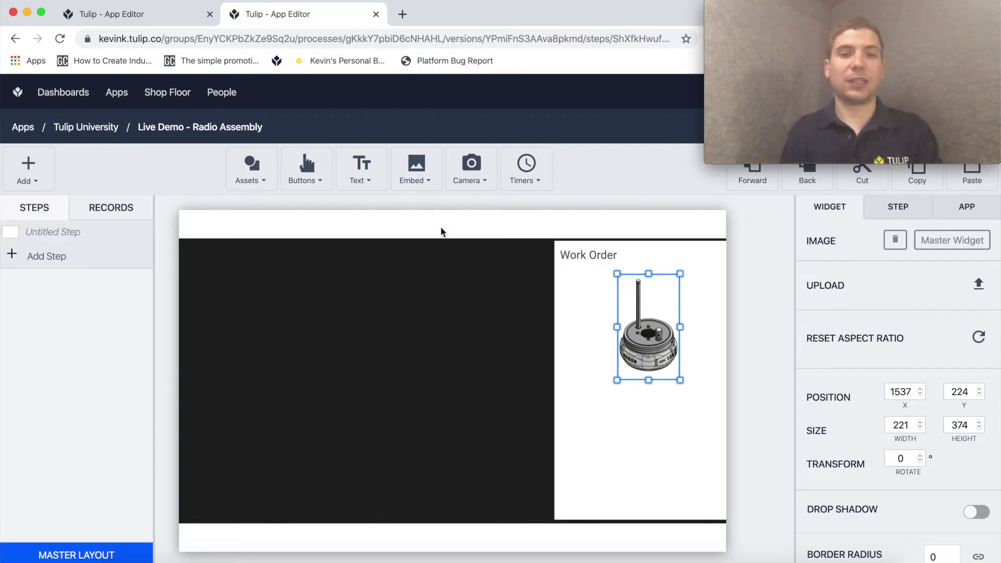
- Add a text widget below the radio image in the white side panel and set its font color to dark gray
left_click(359, 168)
left_click(381, 203)
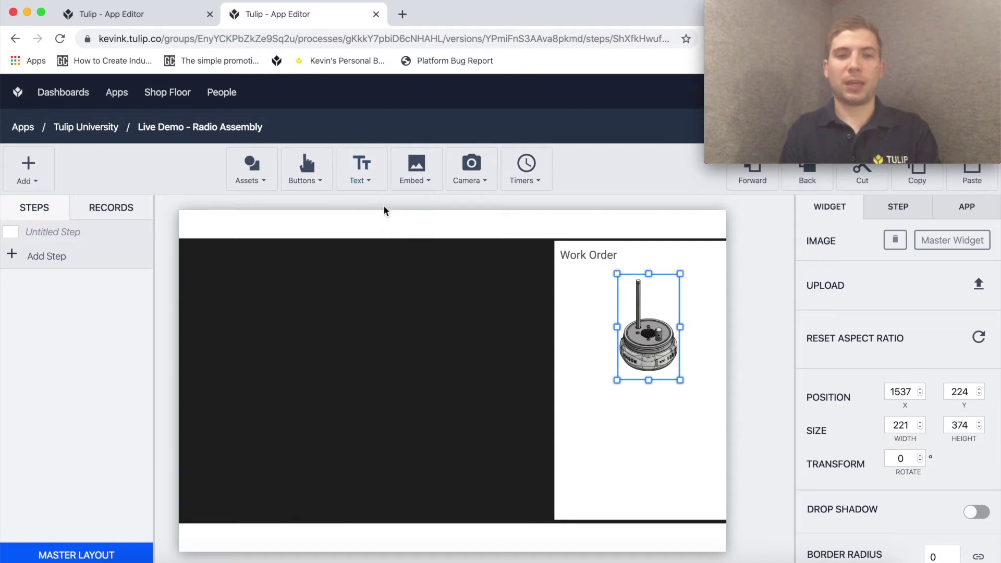
left_click(427, 362)
left_click_drag(442, 376, 583, 406)
left_click(982, 418)
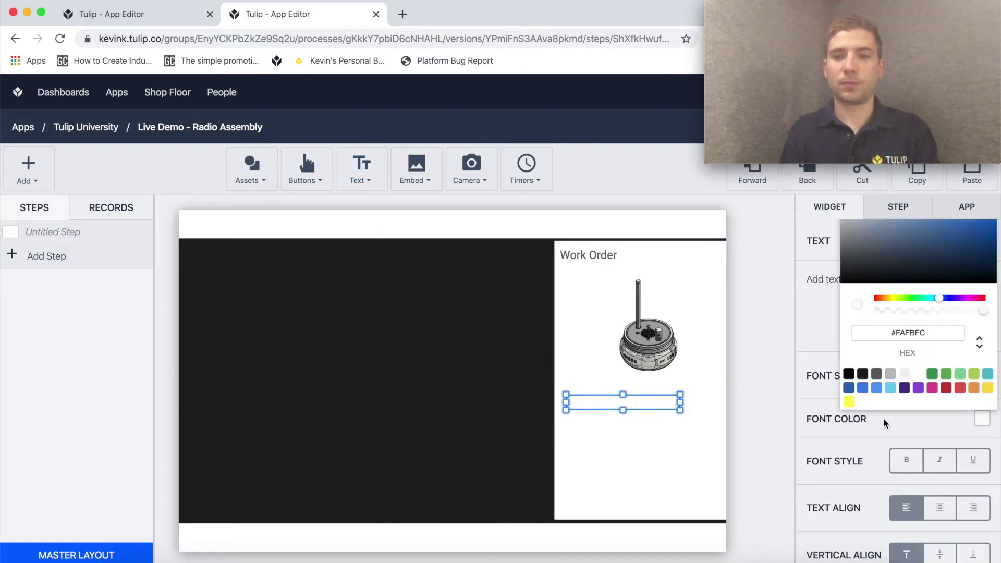
left_click(877, 375)
left_click(798, 343)
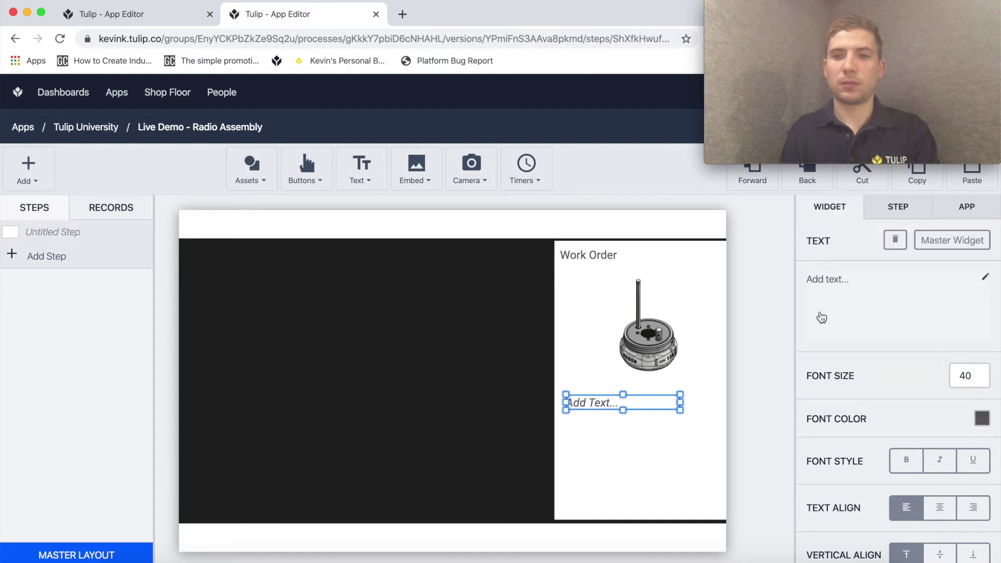
- Set the new text below the radio image to "ID", narrow its box to about half, and set the font size to 32
left_click(841, 288)
type("ID")
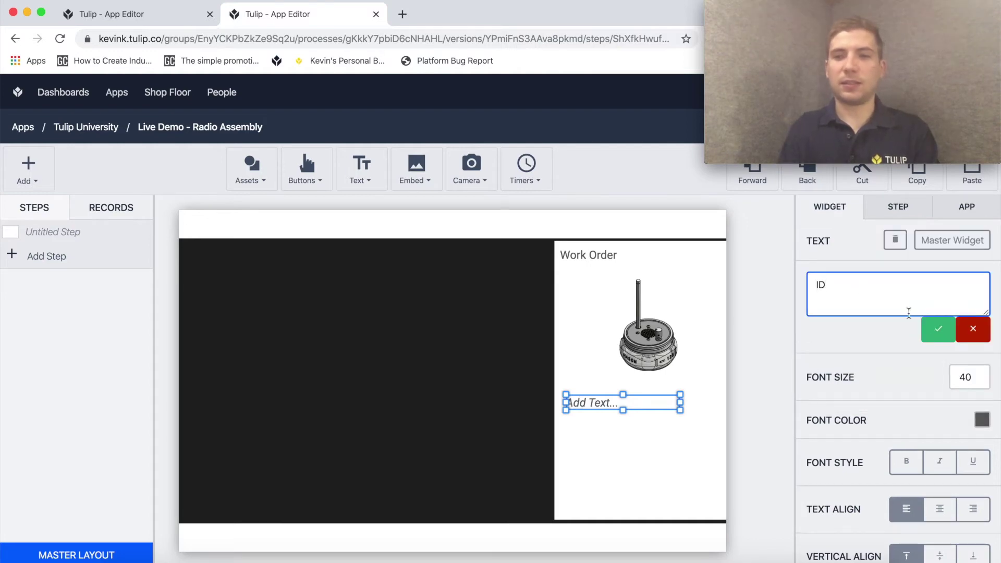
left_click(937, 337)
left_click_drag(679, 403, 625, 403)
left_click(976, 378)
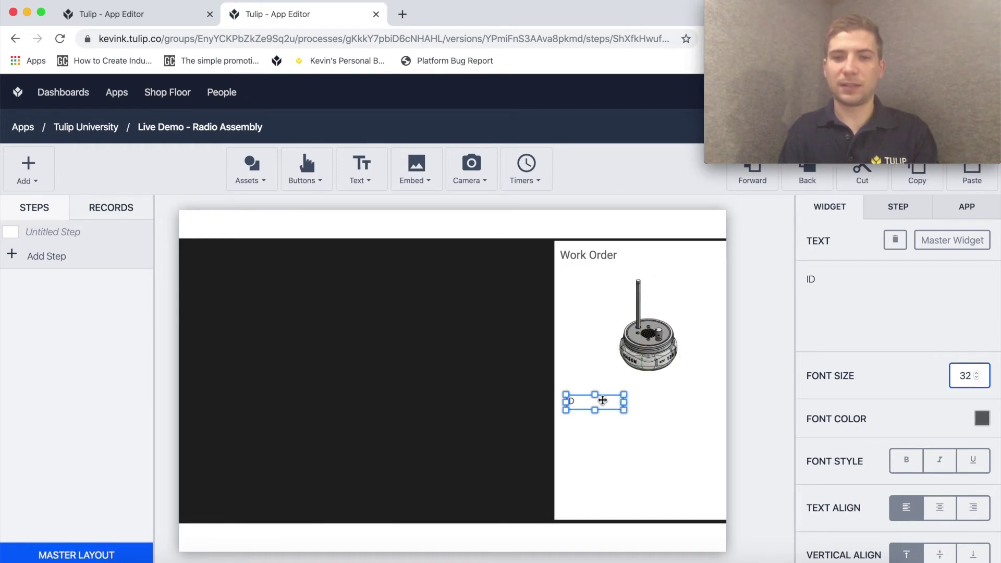
- Duplicate the "ID" label to its right in the same row and change the copy's text to "Product"
left_click_drag(574, 402, 660, 406)
left_click(834, 283)
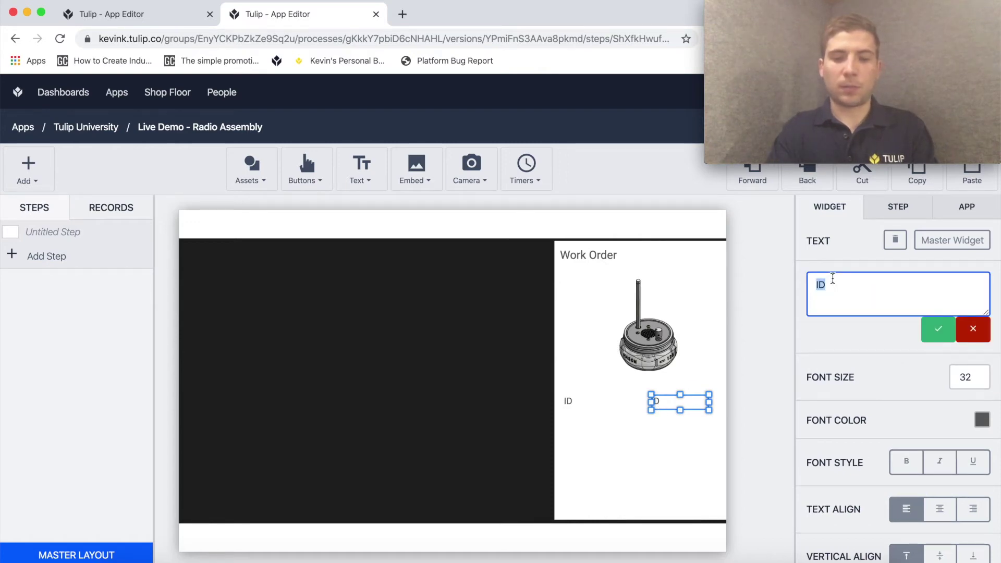
type("Prdouct")
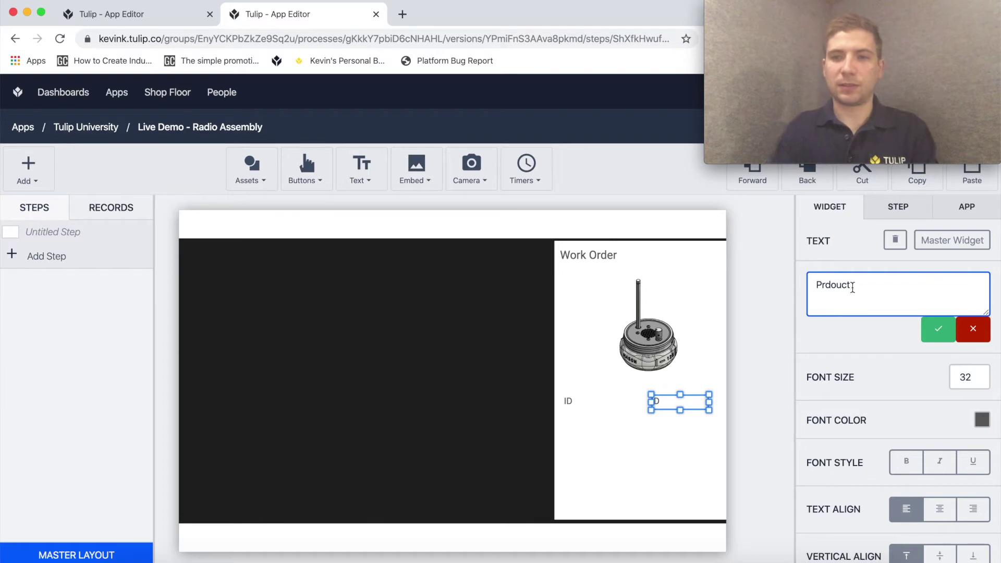
left_click(925, 330)
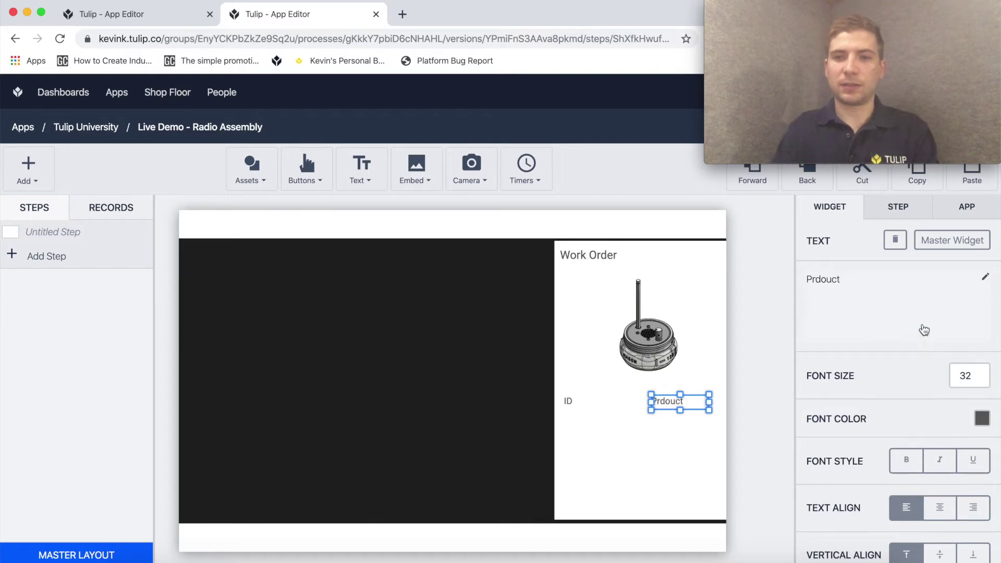
left_click(826, 282)
left_click(826, 285)
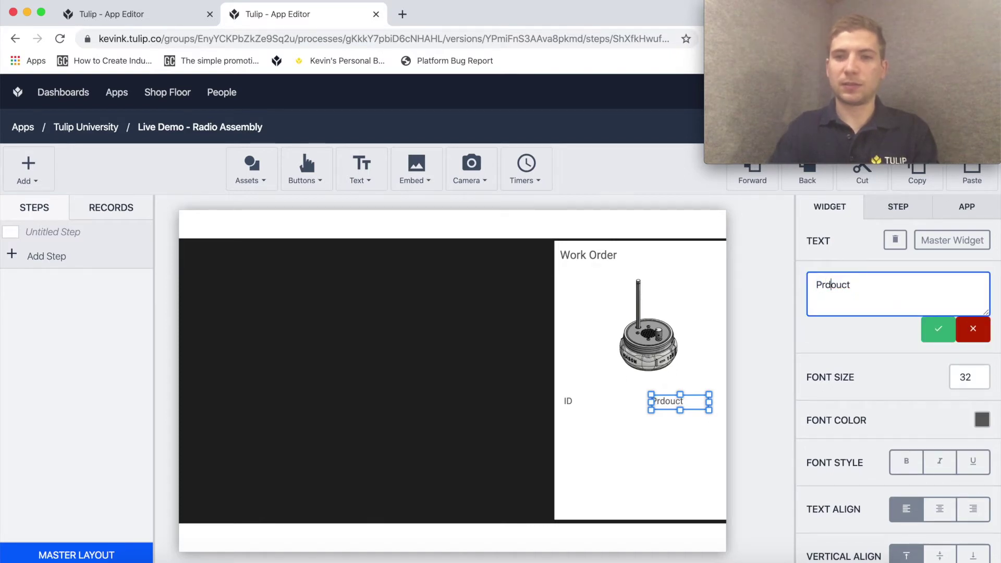
type("d")
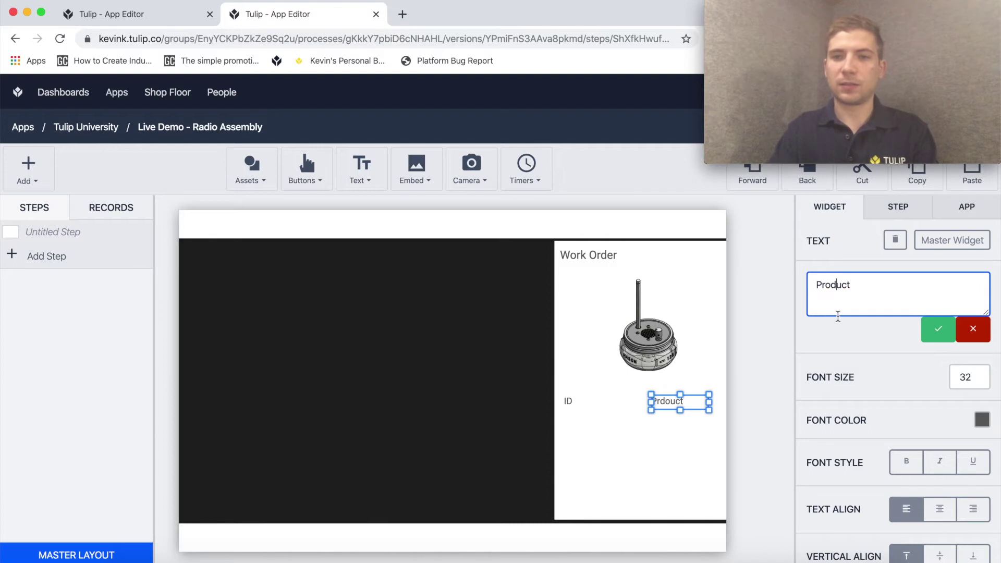
left_click(938, 329)
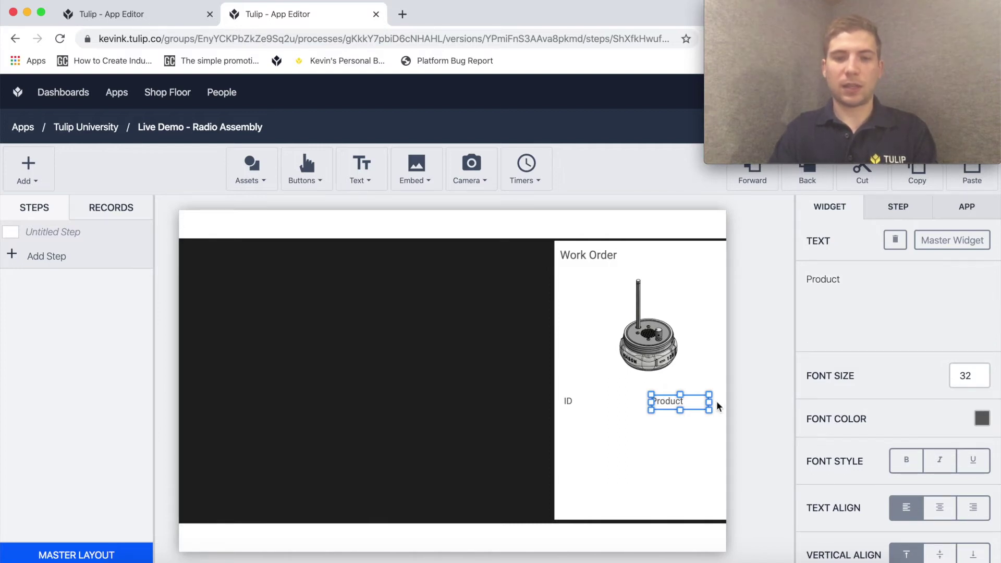
- Duplicate the "Product" label below "ID", change its text to "Size (width, in)", widen its box, and shift it slightly down
left_click_drag(675, 408, 600, 441)
left_click(837, 282)
type("Size")
left_click(939, 329)
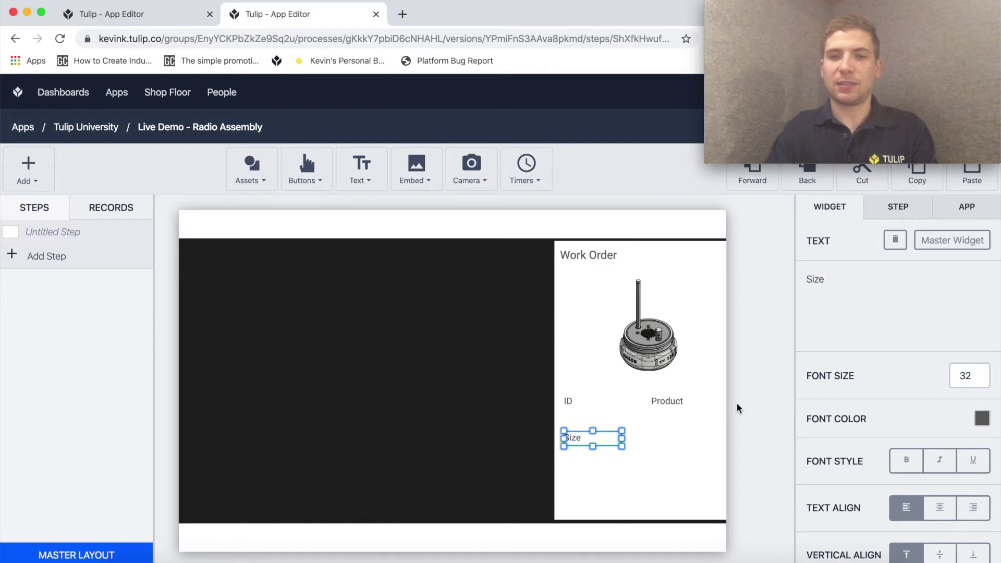
left_click(863, 297)
left_click(863, 297)
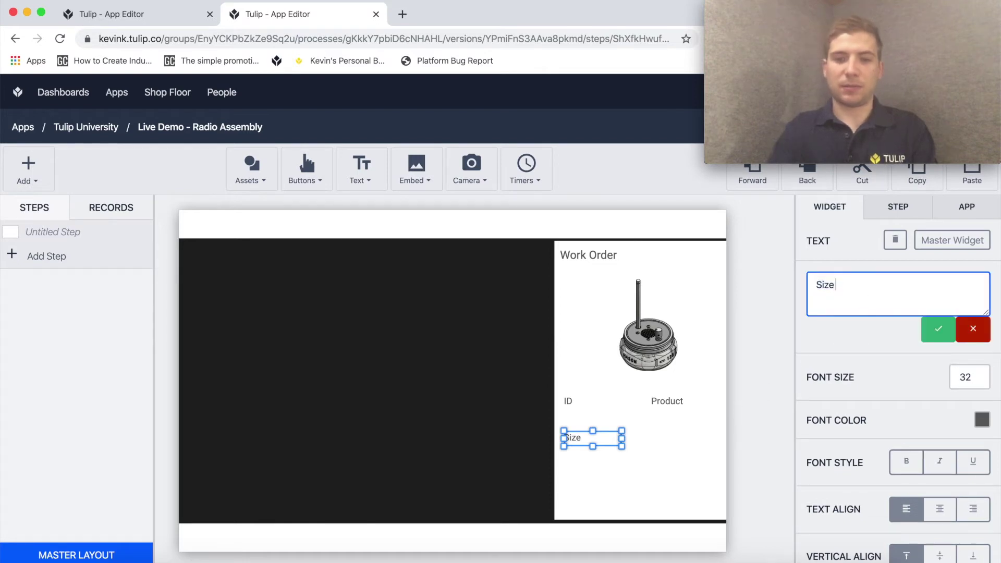
type("(width, in)")
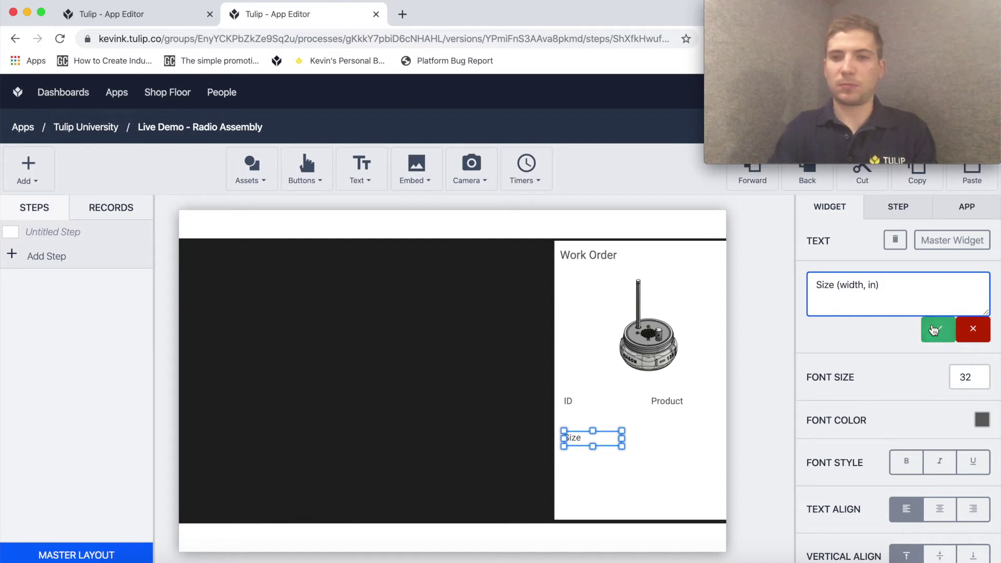
left_click(935, 329)
left_click_drag(628, 439, 604, 448)
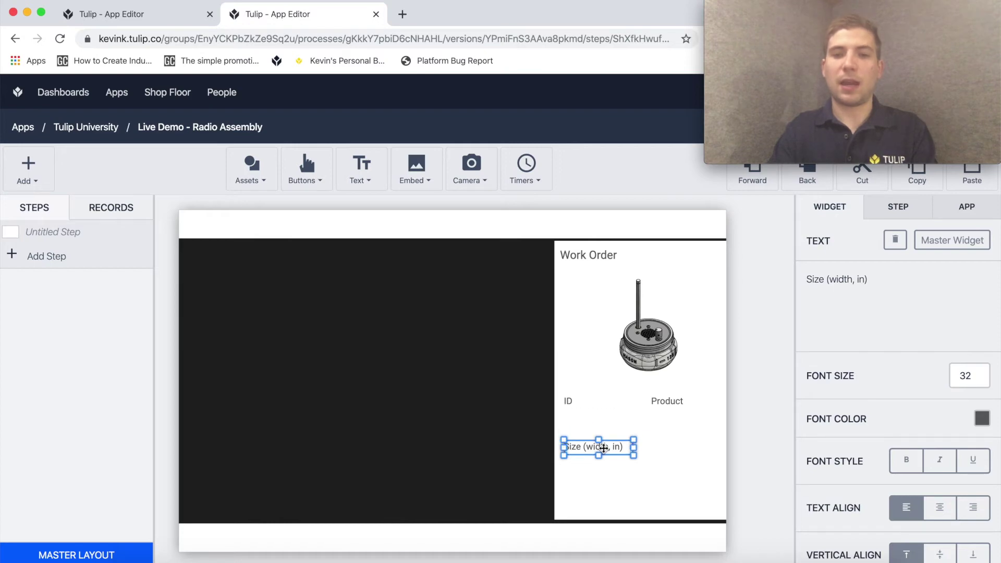
- Open the app's variables and add a Text variable named "ID_num"
left_click(911, 215)
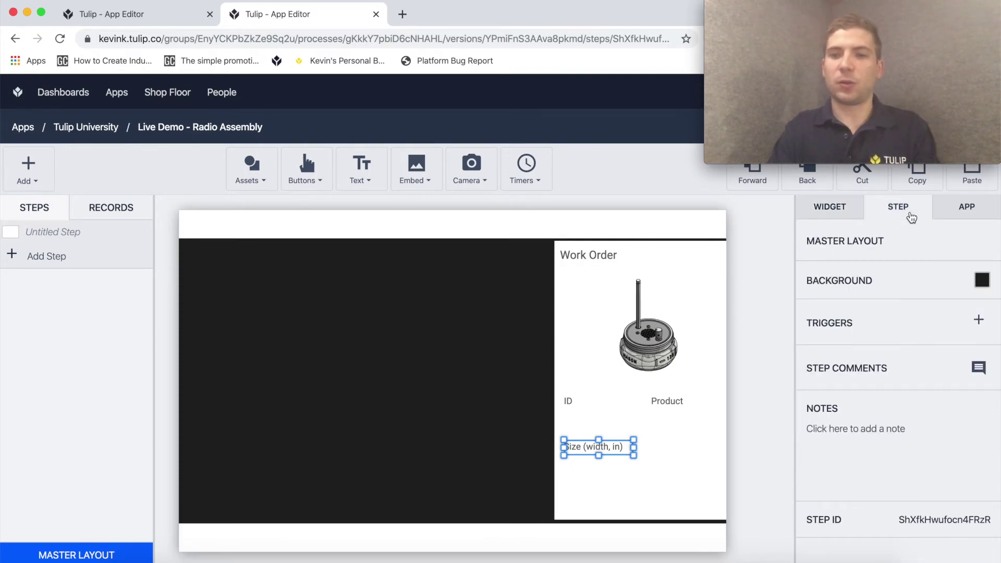
left_click(961, 208)
left_click(989, 390)
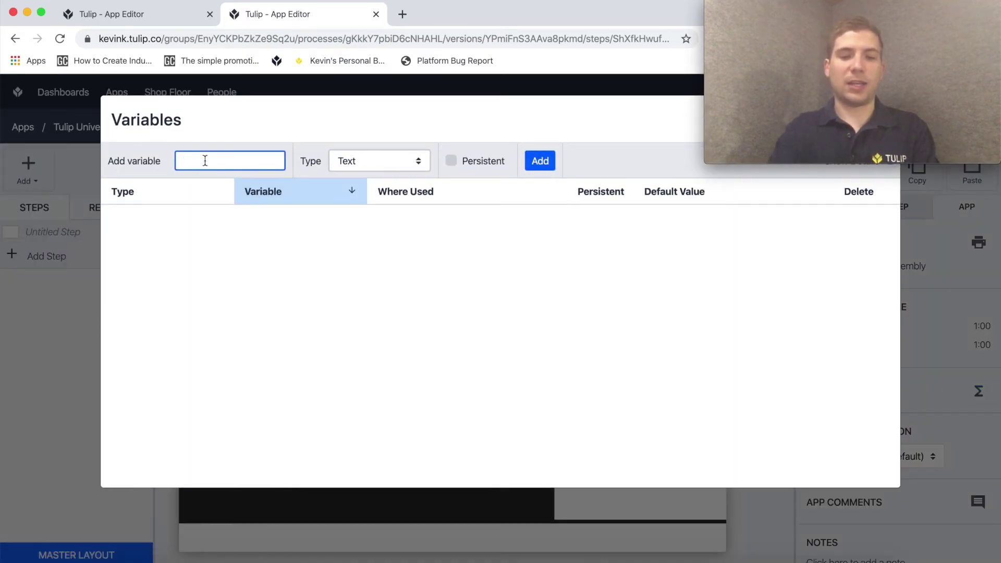
type("ID")
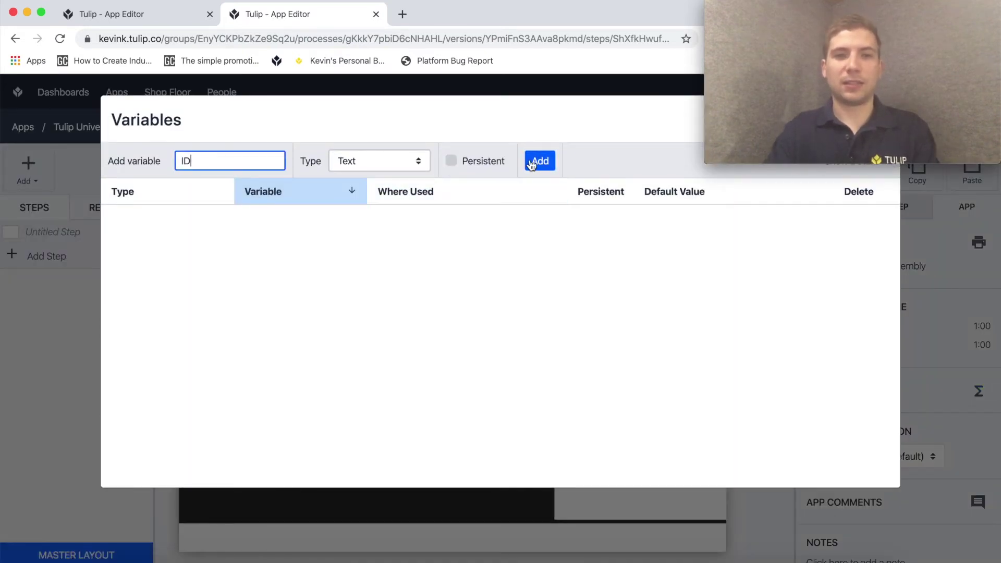
type("_")
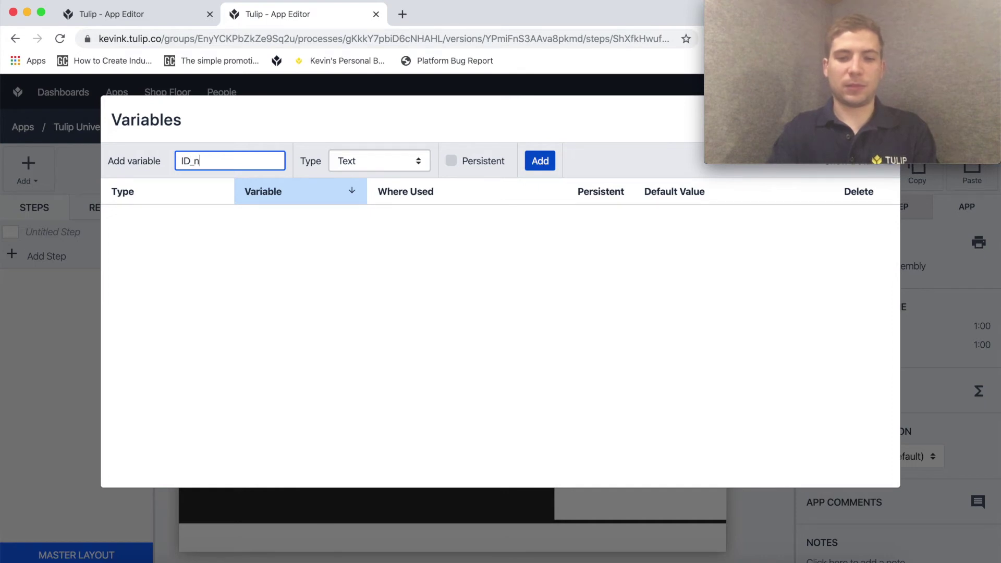
type("num")
left_click(540, 161)
- Add a Text variable "Product_type" and a Number variable "size_width", and close the variables dialog
left_click(257, 164)
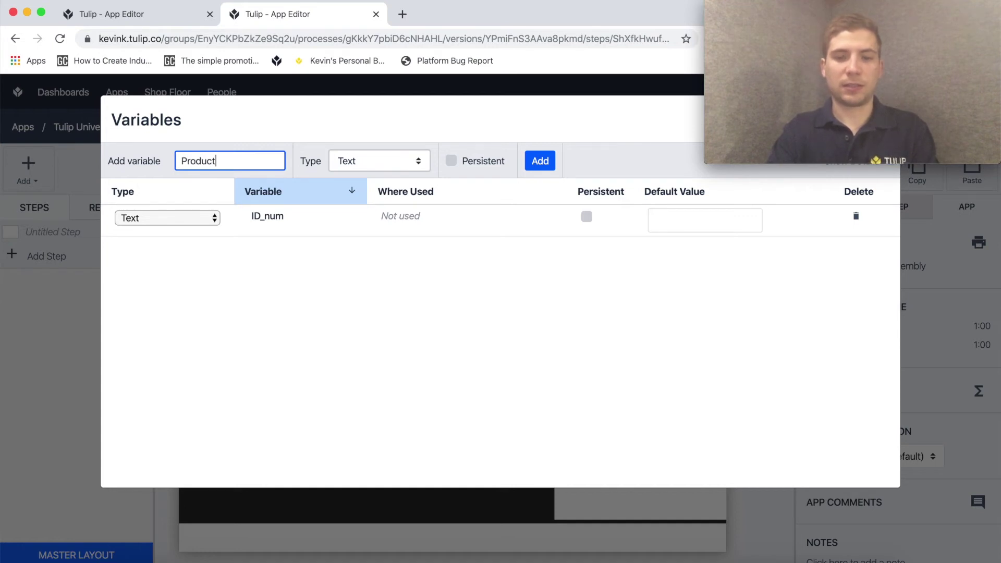
left_click(541, 161)
left_click(233, 163)
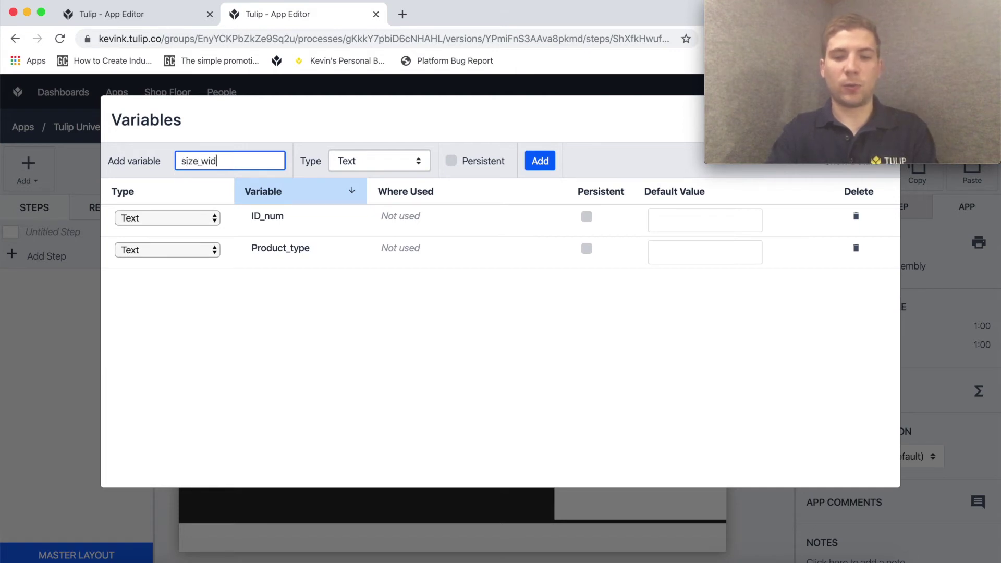
left_click(357, 159)
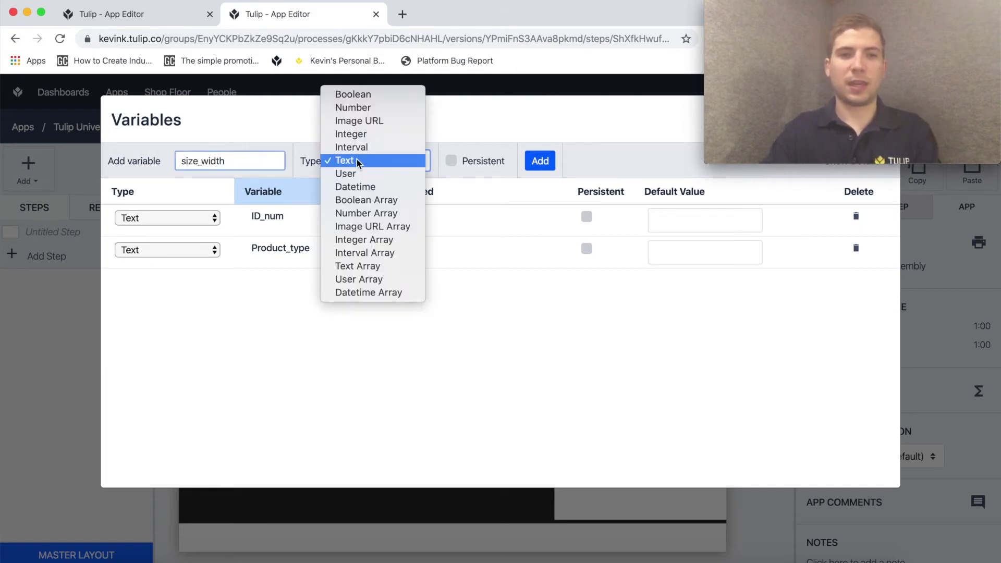
left_click(381, 112)
left_click(540, 161)
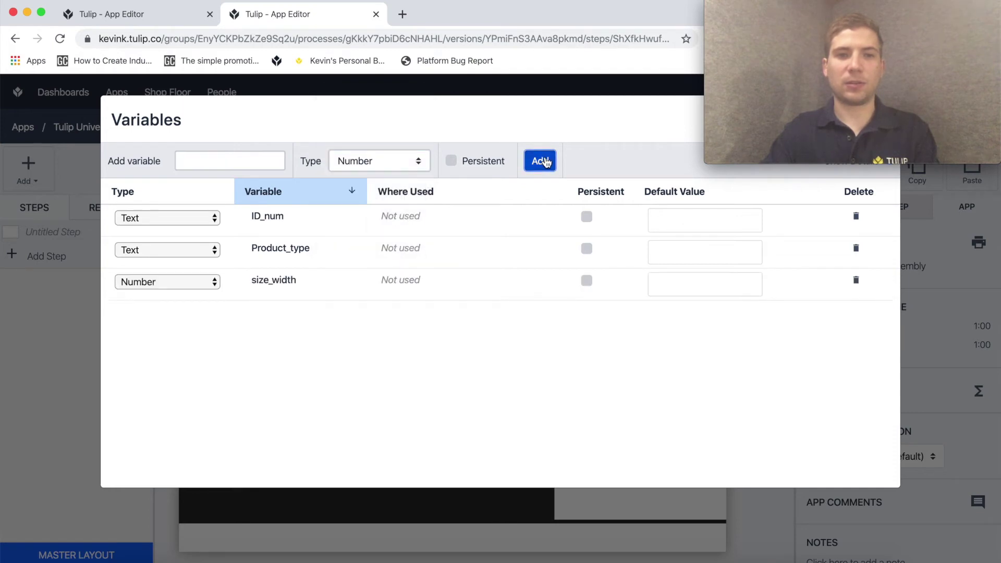
key("Escape")
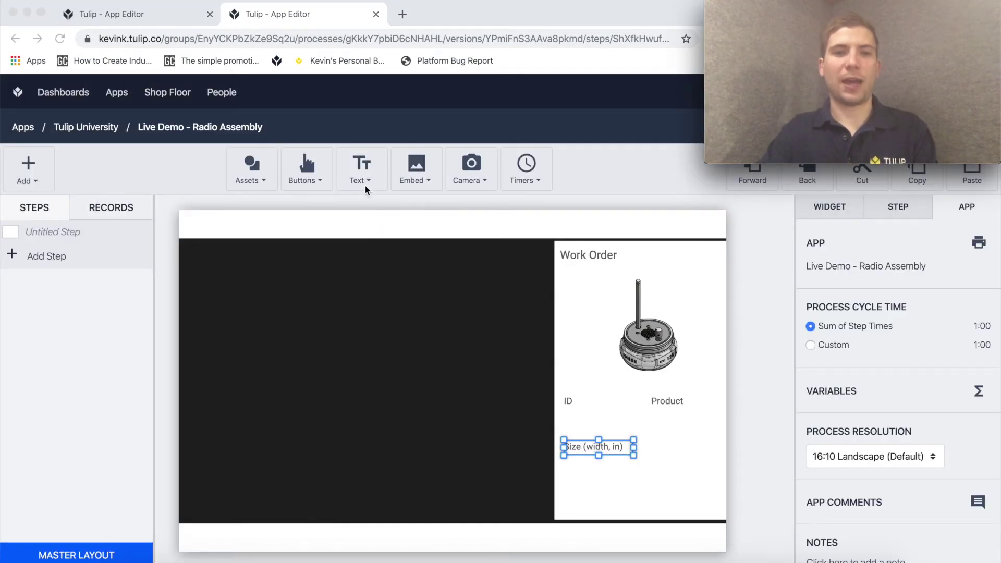
- Add a variable widget under the "ID" label, showing ID_num in dark gray
left_click(358, 180)
left_click(368, 232)
left_click_drag(464, 374, 604, 425)
left_click(918, 284)
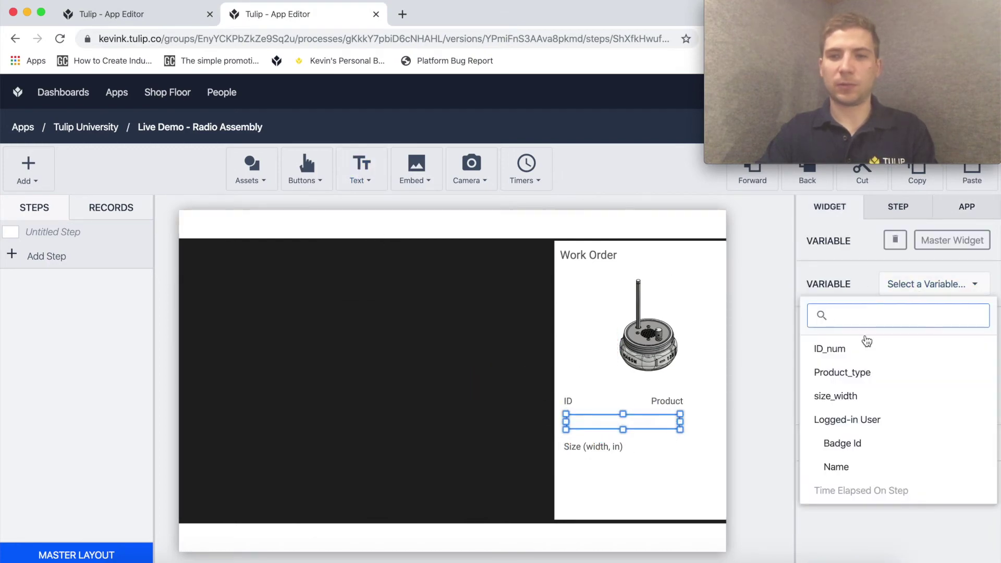
left_click(831, 348)
left_click(982, 372)
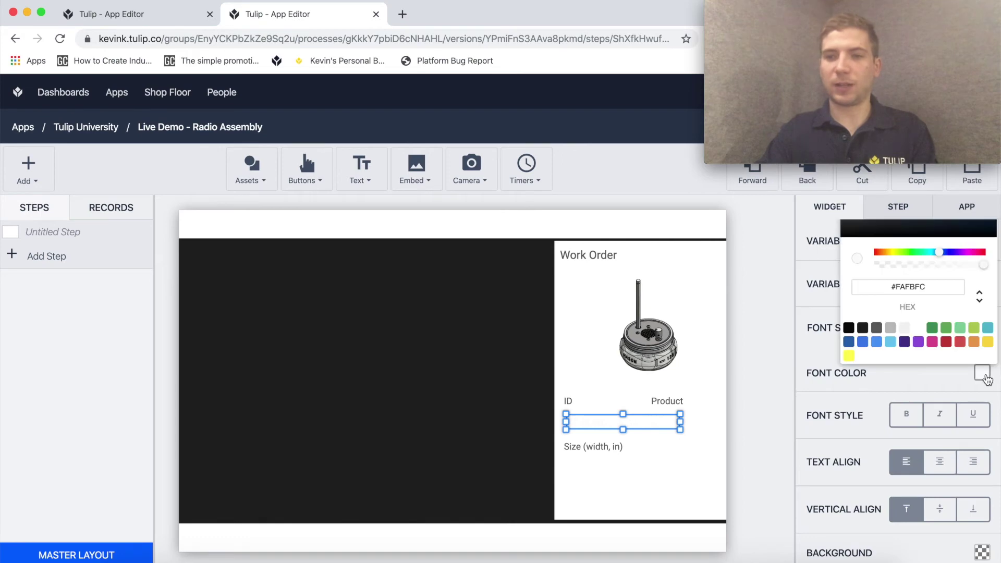
left_click(876, 328)
- Narrow the ID_num widget and duplicate it under "Product" showing Product_type and under "Size (width, in)" showing size_width
mouse_move(679, 420)
left_mouse_down()
mouse_move(605, 424)
mouse_move(679, 425)
left_mouse_up()
left_click(951, 284)
left_click(824, 371)
left_click_drag(705, 425, 612, 470)
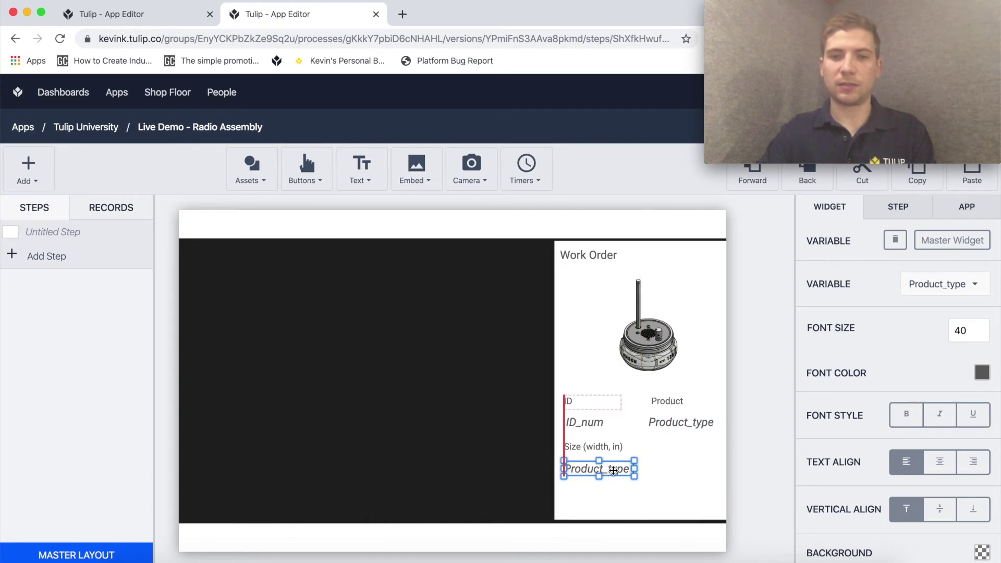
left_click(951, 284)
left_click(857, 394)
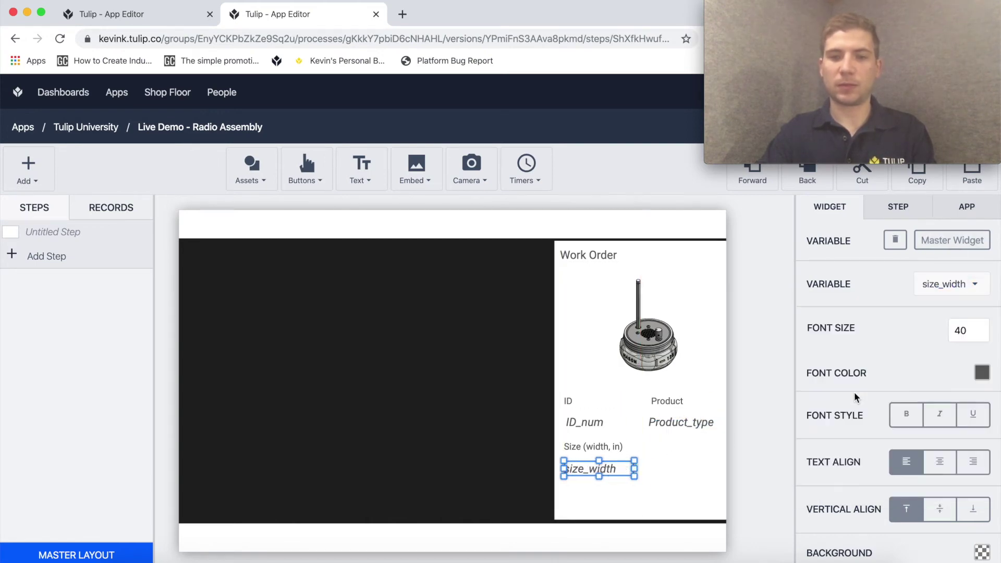
left_click(748, 430)
- Nudge the ID_num widget slightly down and left to align it with the "ID" label and the Product_type row
left_click(582, 428)
left_click_drag(582, 428, 585, 425)
key("Down")
key("Down")
key("Down")
key("Left")
key("Left")
left_click(746, 423)
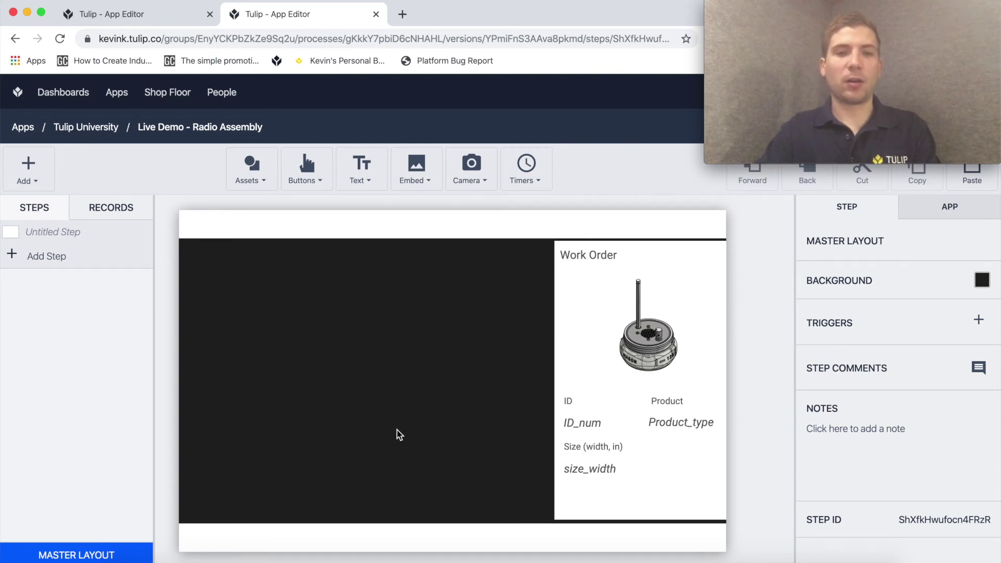
- Check the Radio Assembly app's Master Layout for its buttons, and add a Menu button at the left end of the new layout's bottom bar
left_click(150, 20)
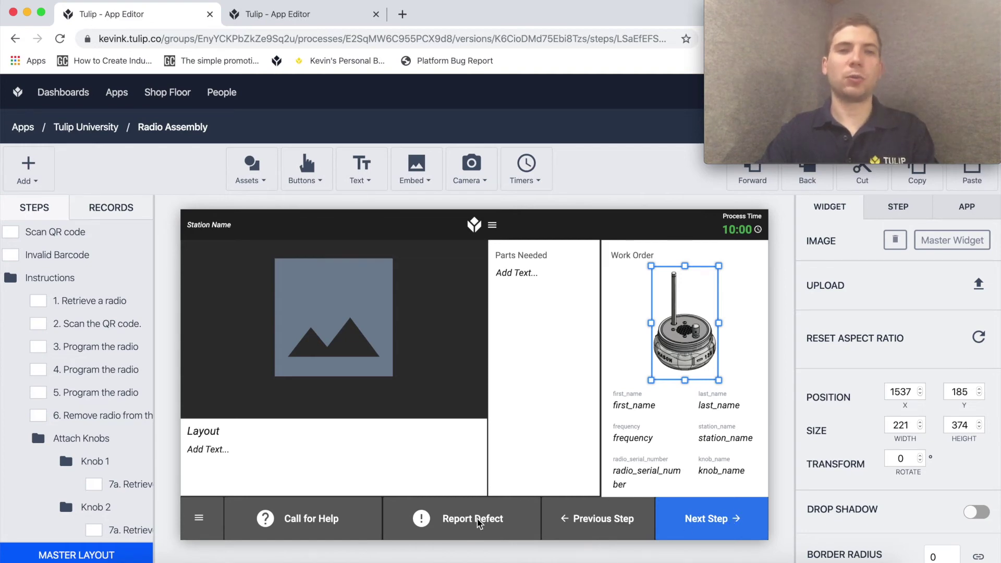
left_click(318, 13)
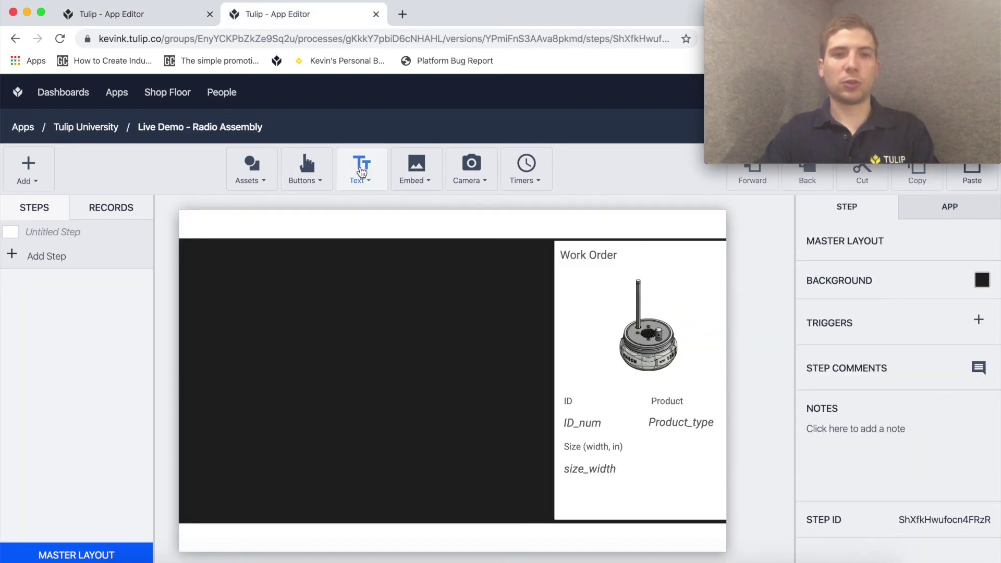
left_click(304, 170)
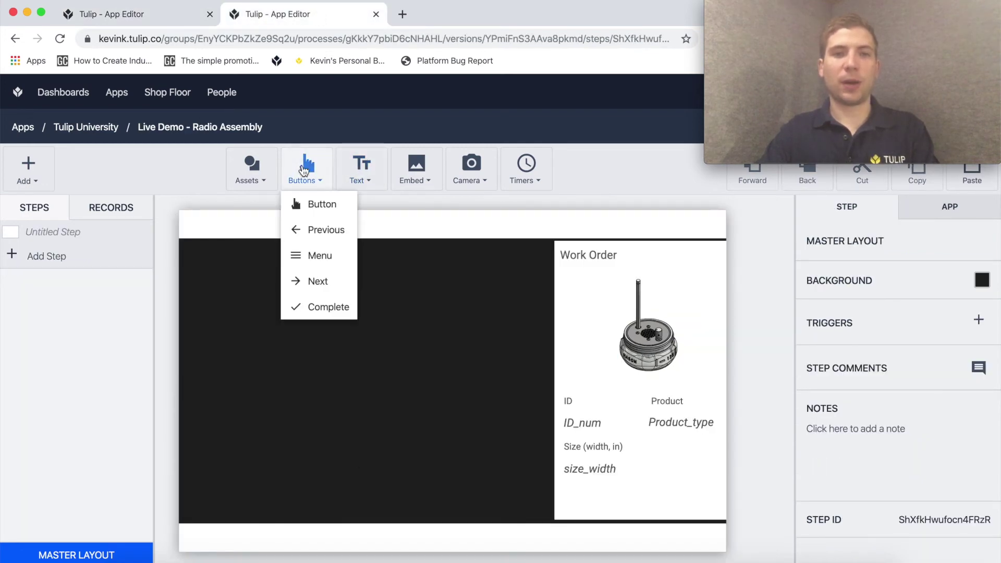
left_click(313, 255)
left_click_drag(455, 371, 206, 537)
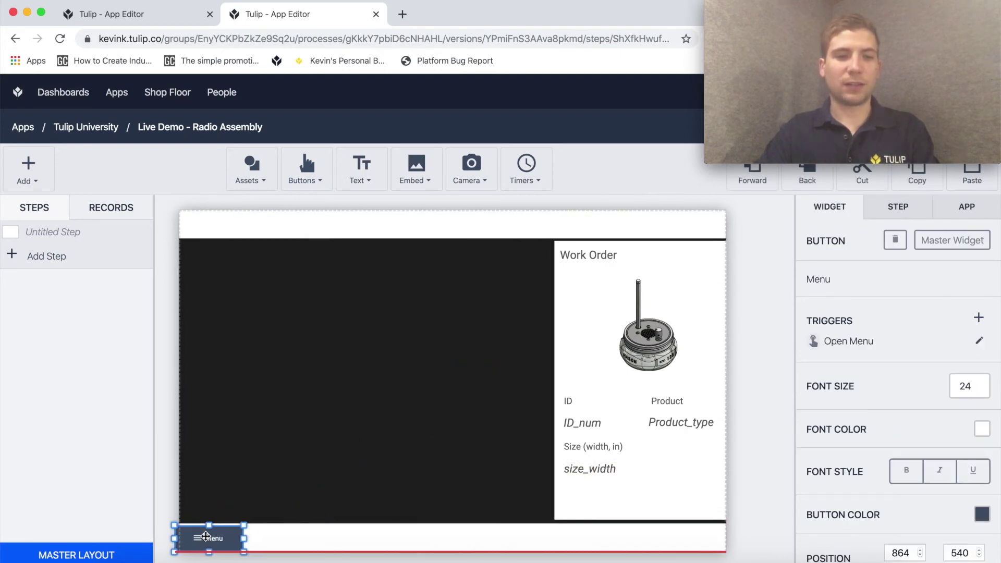
left_click_drag(206, 537, 210, 535)
- Remove the "Menu" label text from the new Menu button so that only its icon is kept
left_click(822, 280)
key("BackSpace")
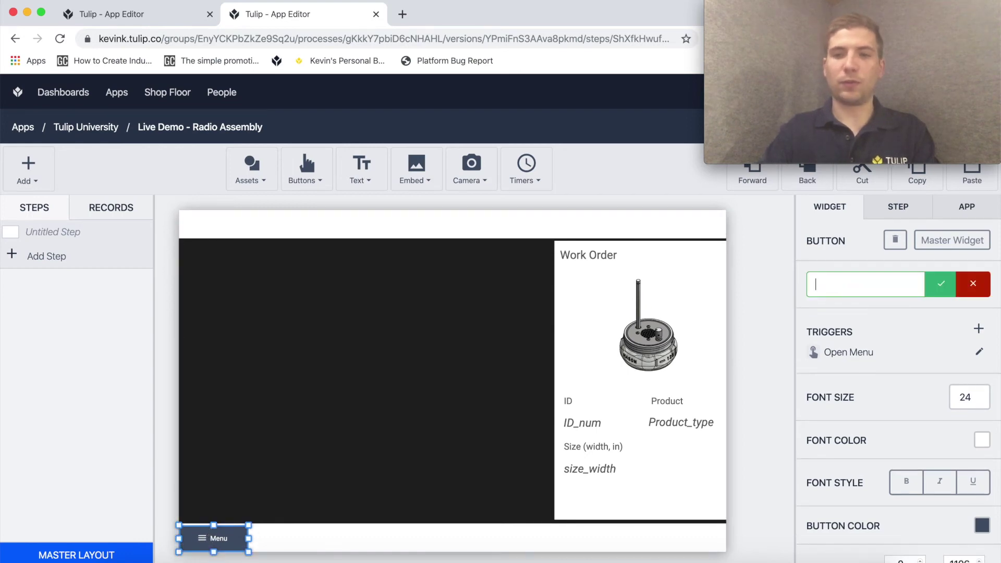
left_click(945, 286)
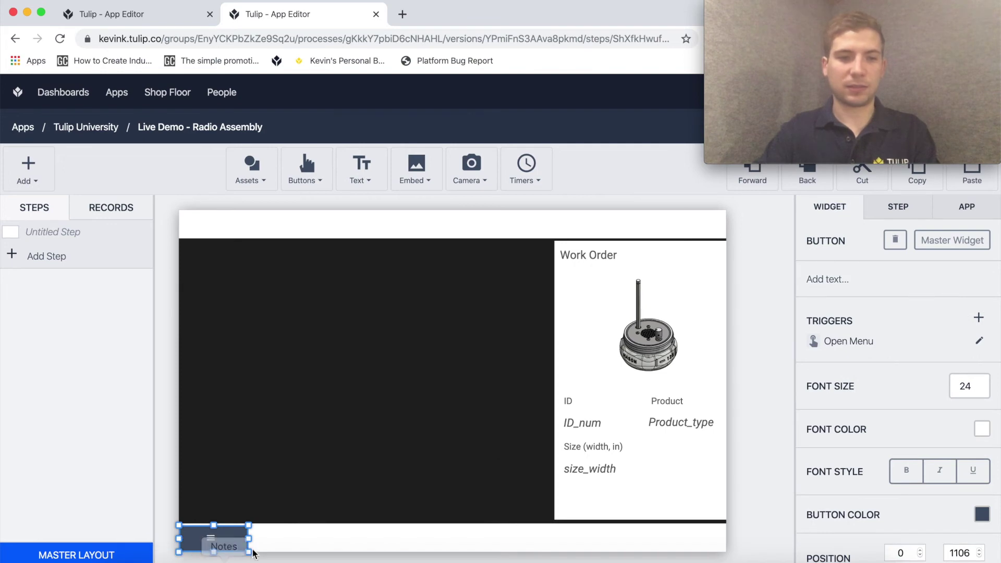
- Shrink the Menu button to fit the bottom bar and add a Next button at the bar's right end
left_click_drag(243, 539, 199, 525)
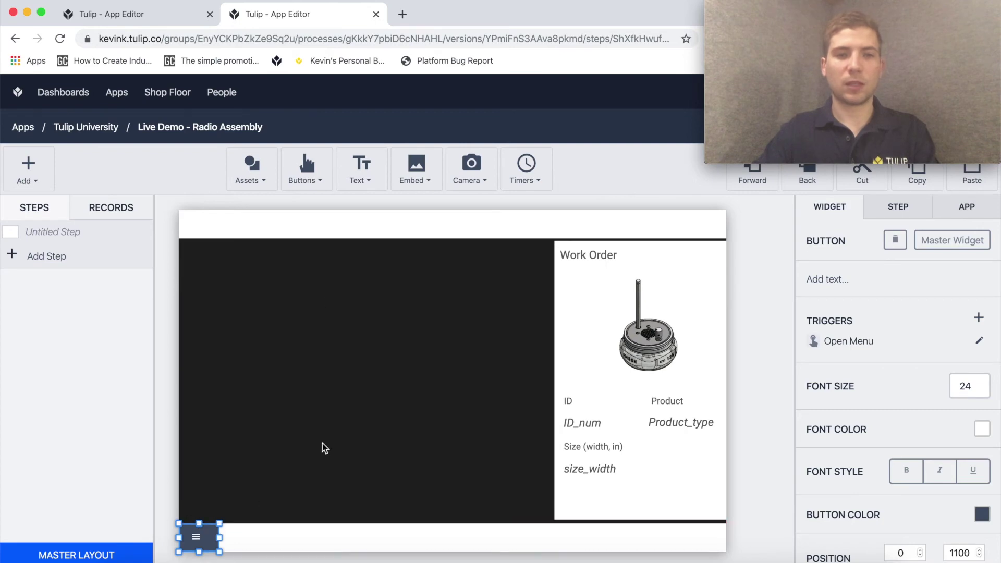
left_click(306, 169)
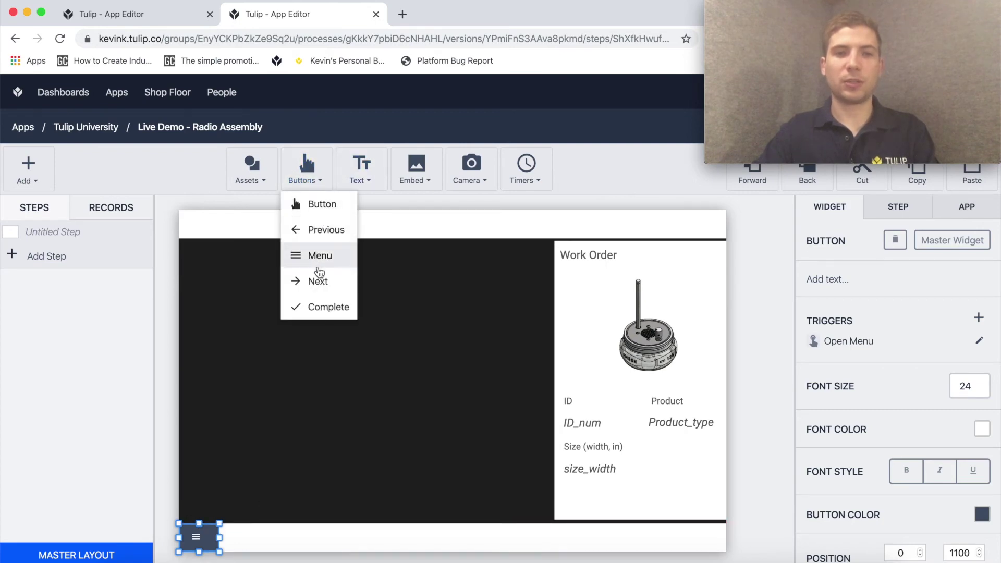
left_click(318, 280)
left_click_drag(472, 377, 701, 538)
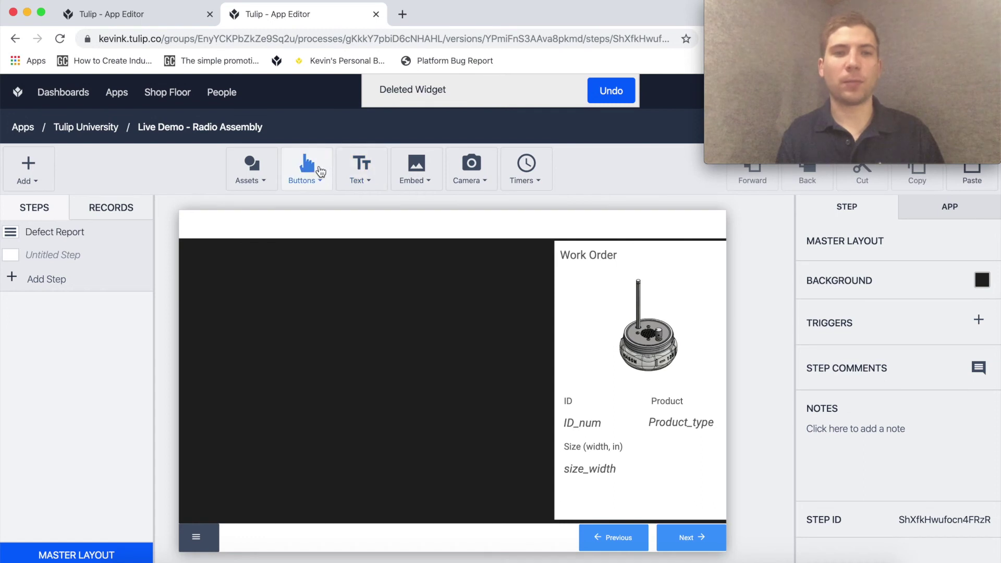
- Add a plain button to the middle of the bottom bar, between the Menu and Previous buttons
left_click(321, 172)
left_click(315, 204)
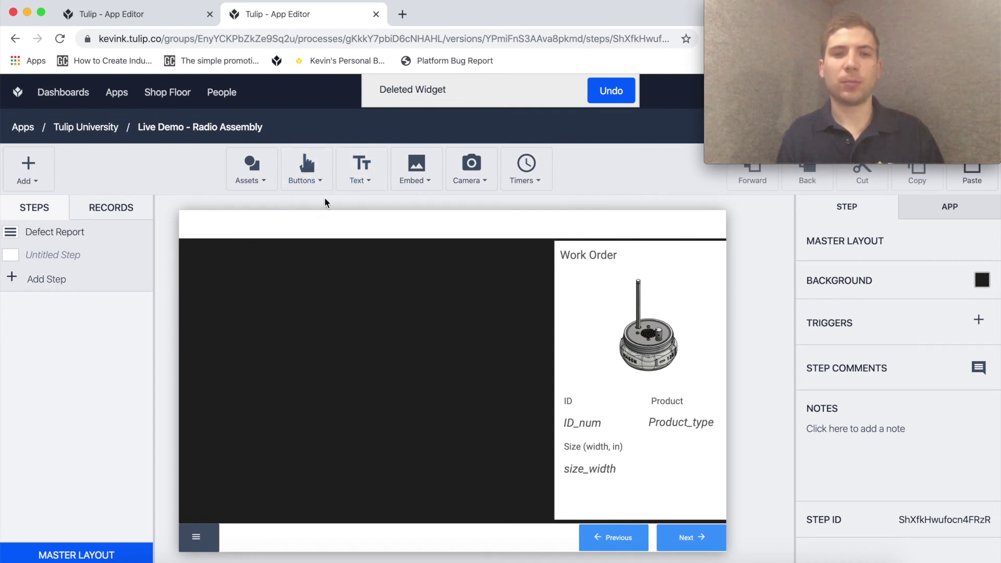
left_click_drag(461, 371, 420, 541)
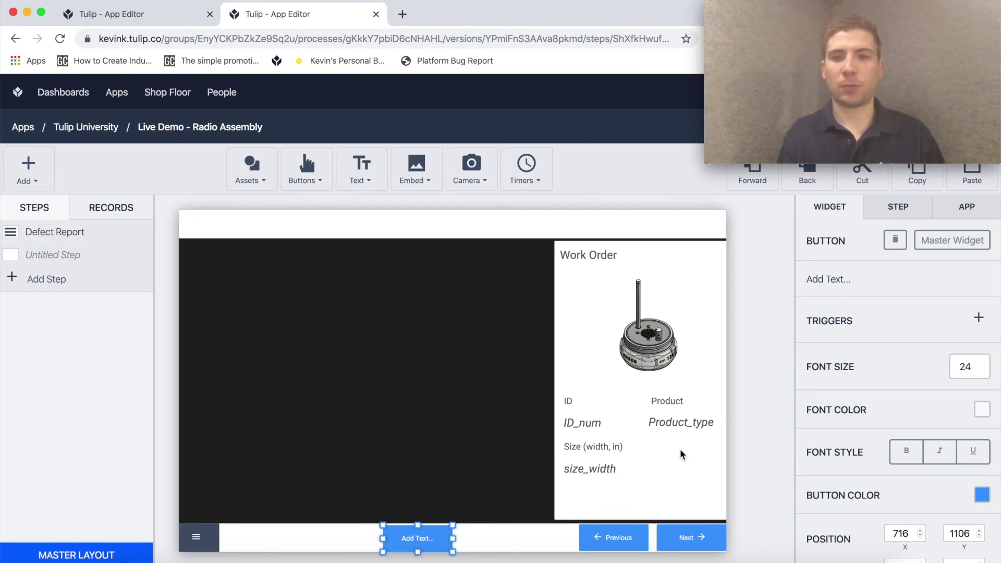
- Give the new plain button a trigger with a Go To Step action, choose its destination and save the trigger
left_click(979, 319)
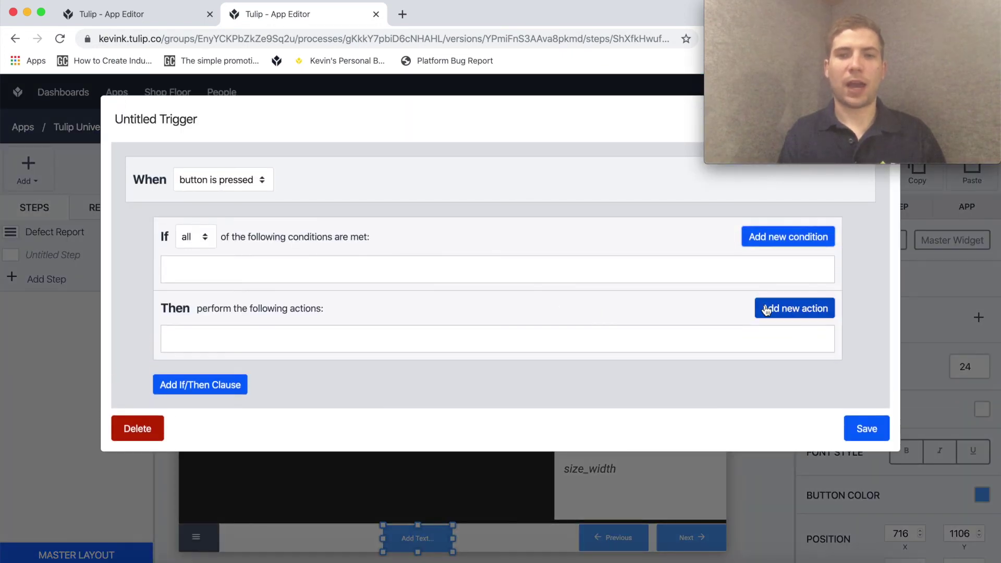
left_click(787, 308)
left_click(239, 346)
left_click(228, 404)
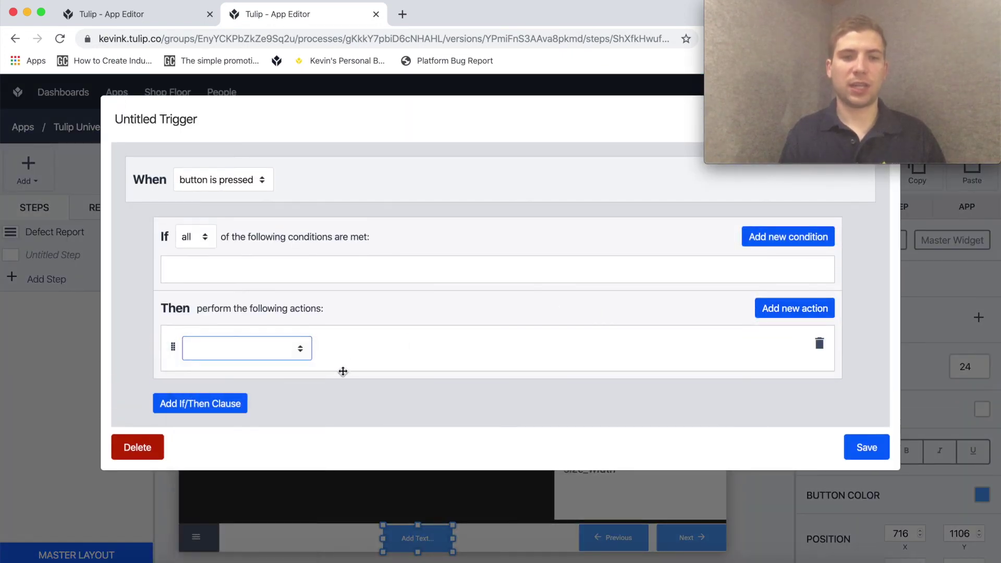
left_click(365, 350)
left_click(364, 387)
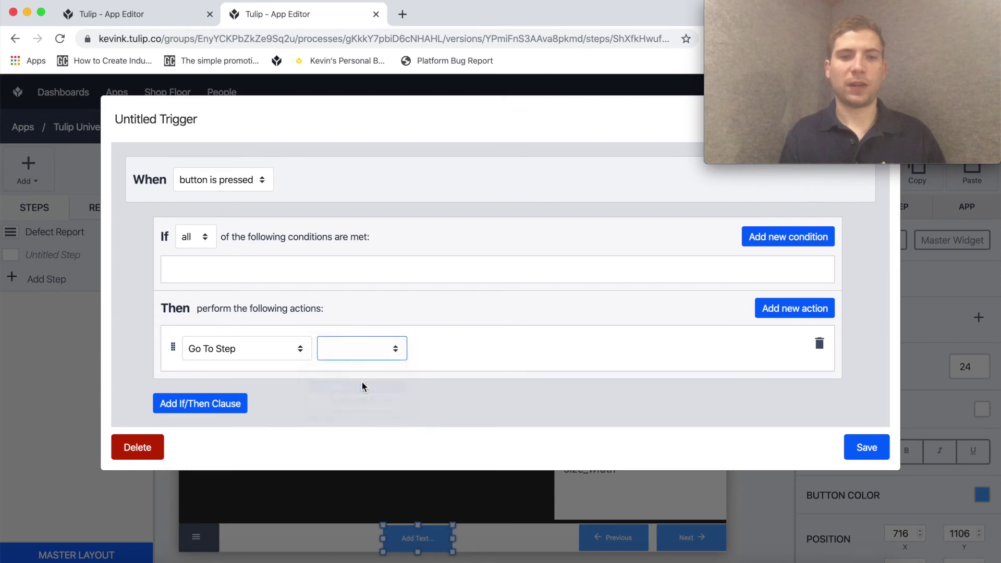
left_click(868, 455)
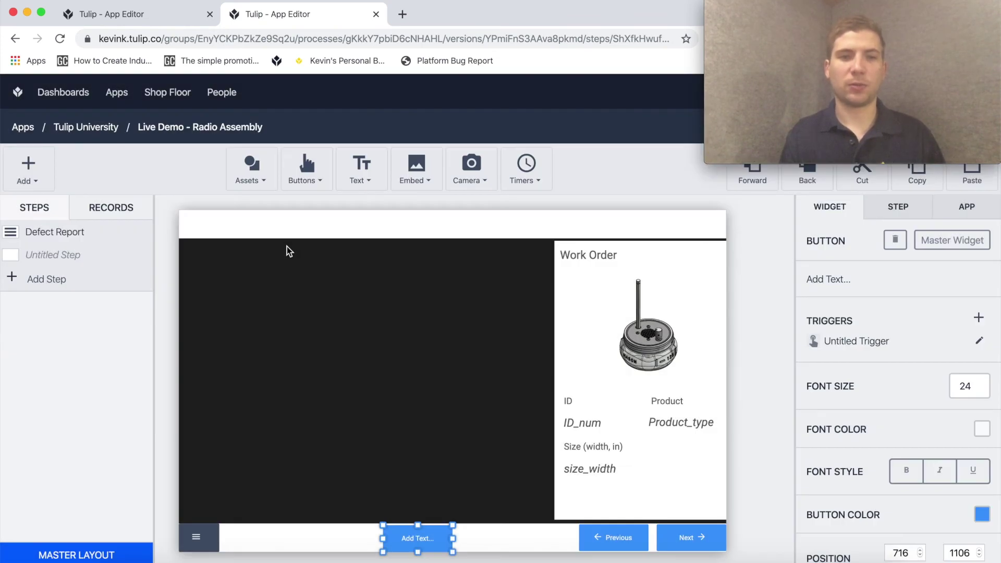
- Label the plain button in the bottom bar "Report Defect"
left_click(820, 283)
type("rt De")
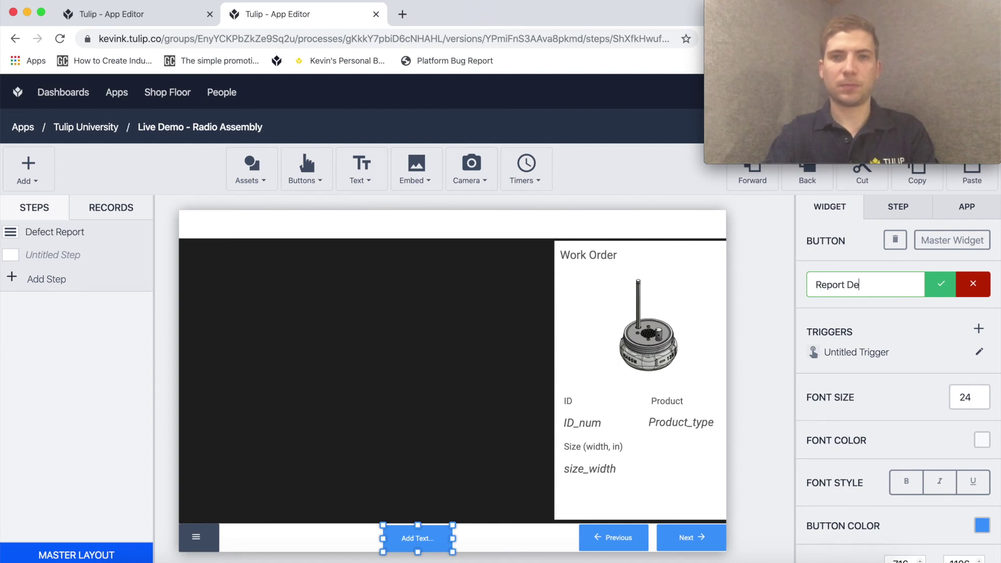
type("port Defect")
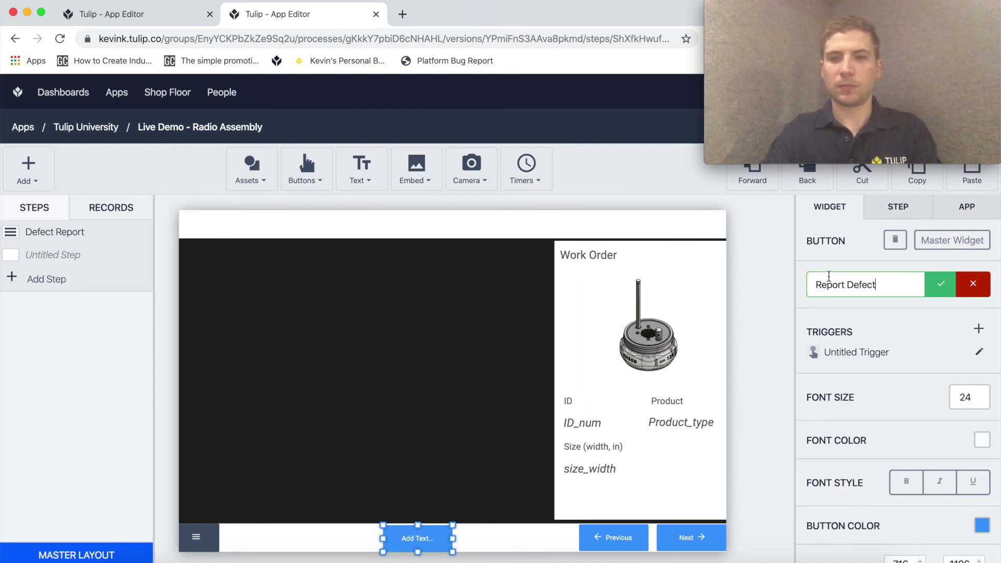
left_click(941, 283)
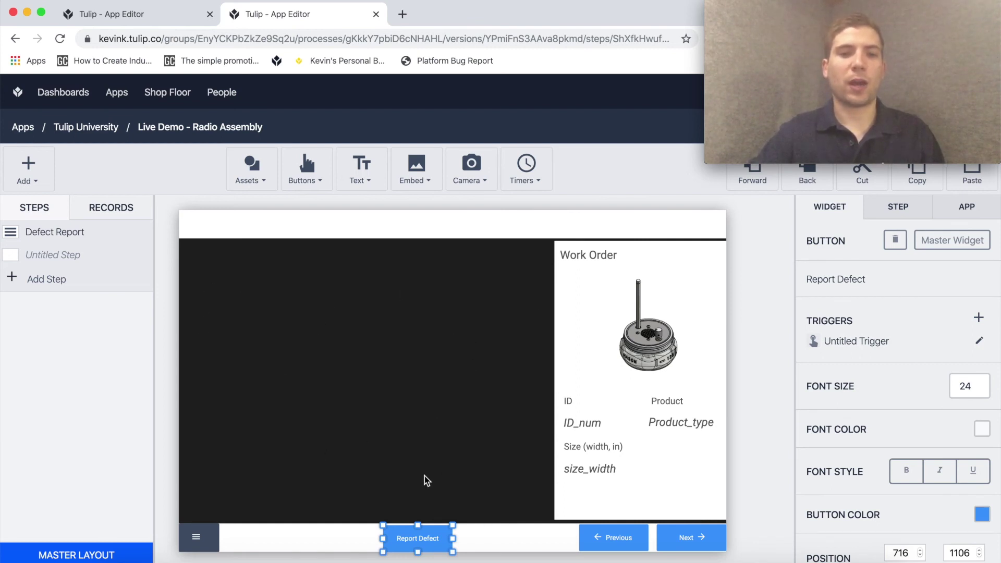
- Review Radio Assembly's "Program the radio" steps 3 and 4, and add a rectangle about 1297 by 978 beside the new layout's Work Order panel
left_click(153, 19)
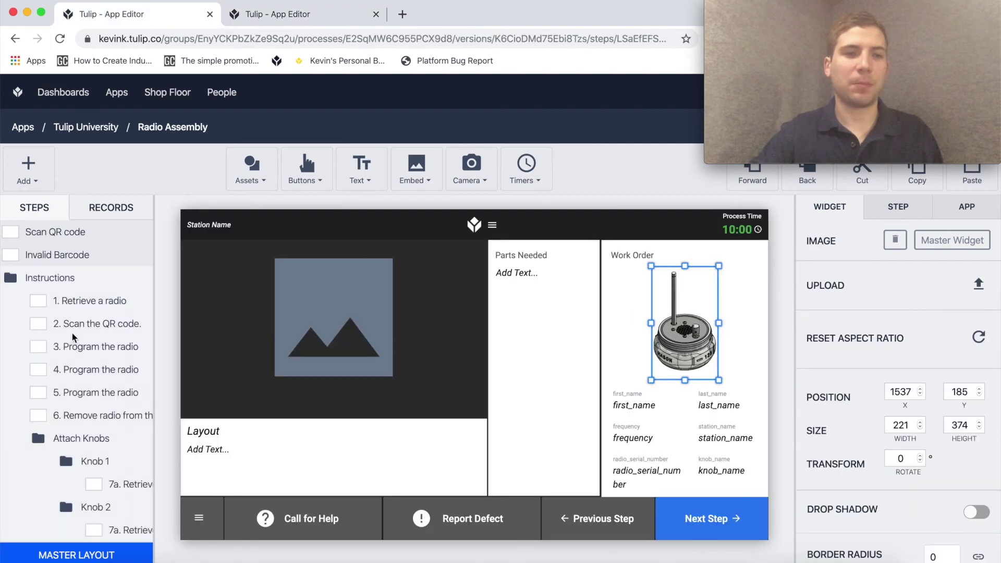
left_click(83, 354)
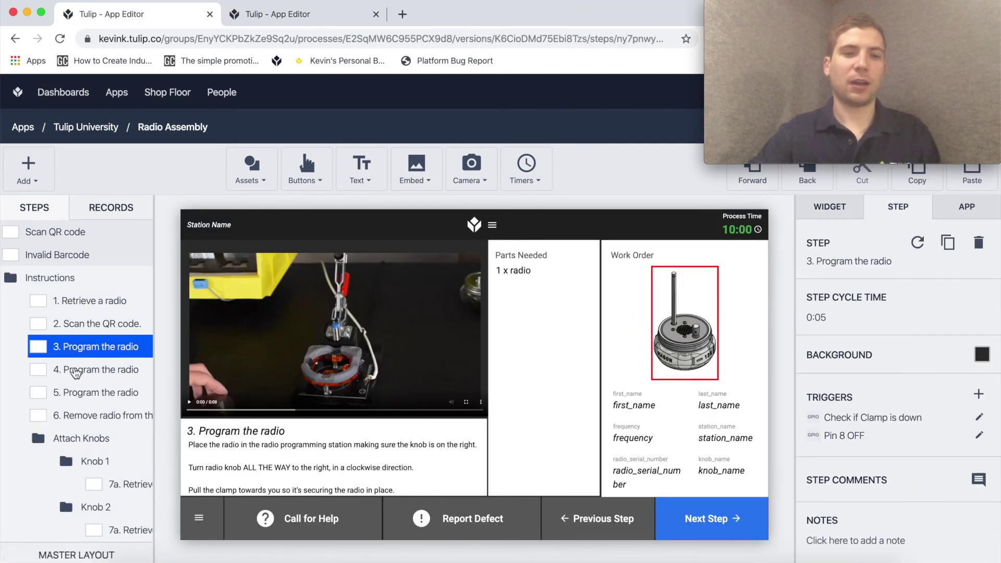
left_click(75, 371)
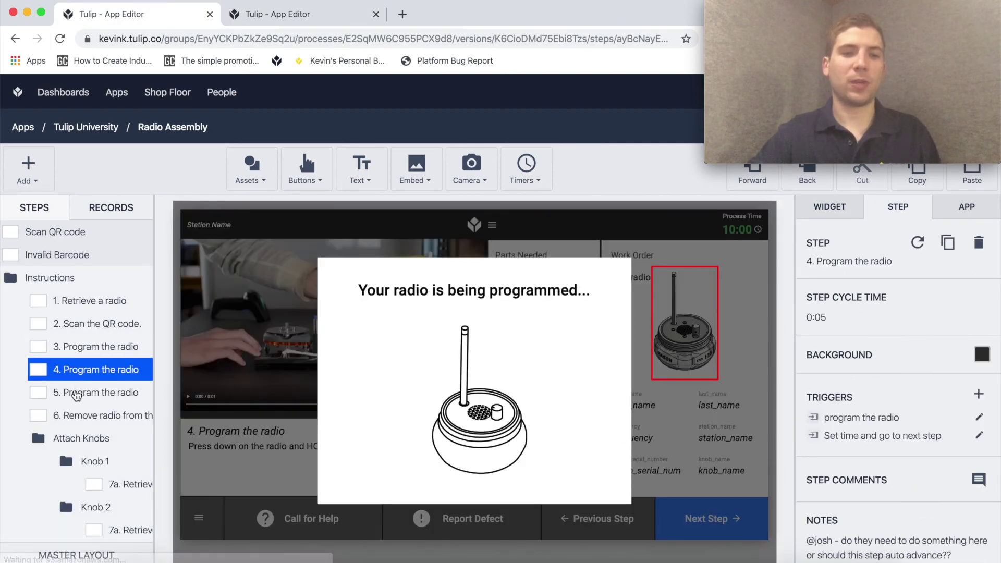
left_click(313, 21)
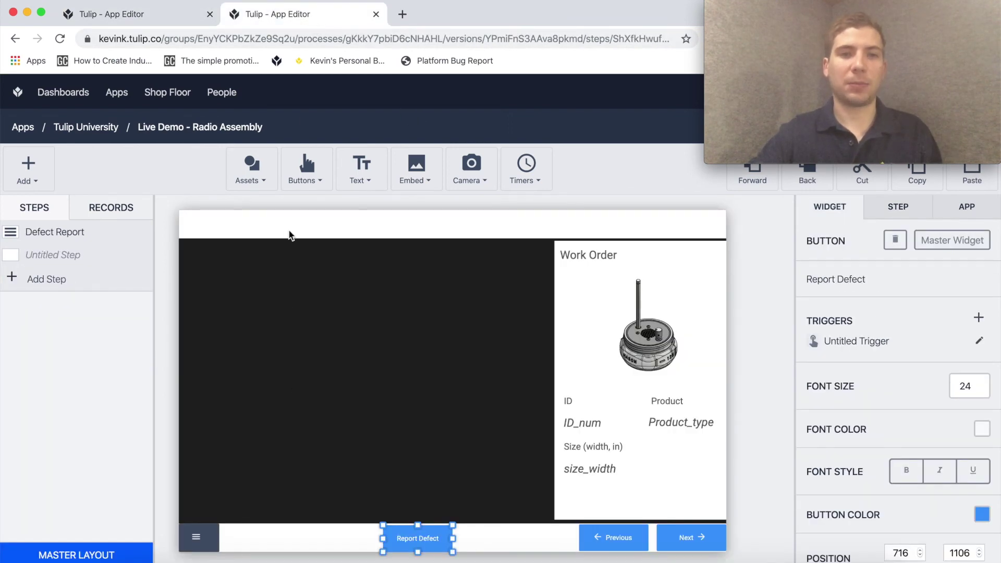
left_click(257, 170)
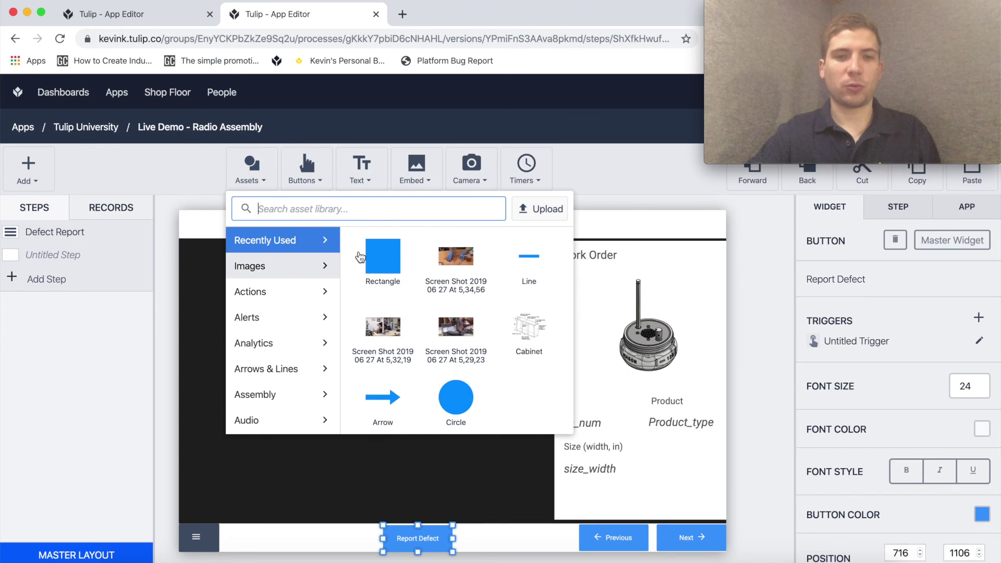
left_click(386, 254)
left_click_drag(441, 384, 548, 519)
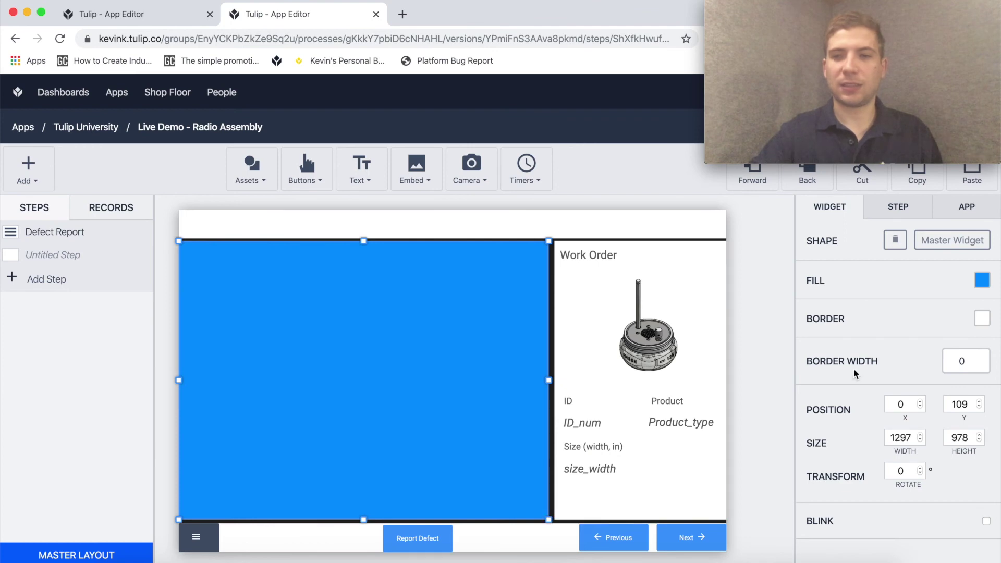
- Fill the large rectangle with white and adjust it to about 1304 by 978 at position 4, 107
left_click(982, 280)
left_click(917, 466)
left_click(772, 371)
left_click(527, 364)
left_click_drag(548, 380, 551, 382)
left_click(724, 321)
left_click_drag(495, 320, 496, 319)
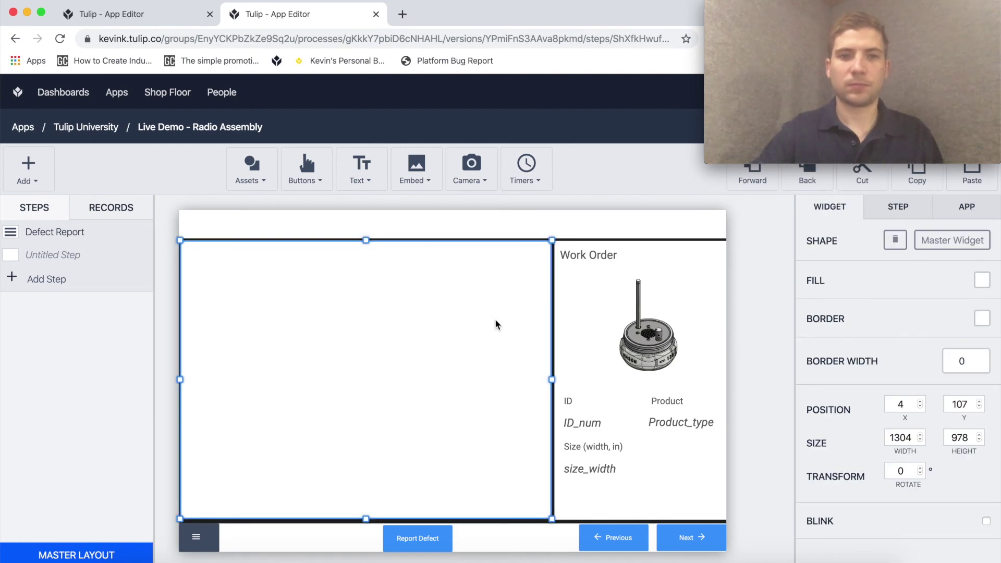
- Embed an image placeholder about 1288 by 579 in the upper part of the white content panel
left_click(415, 178)
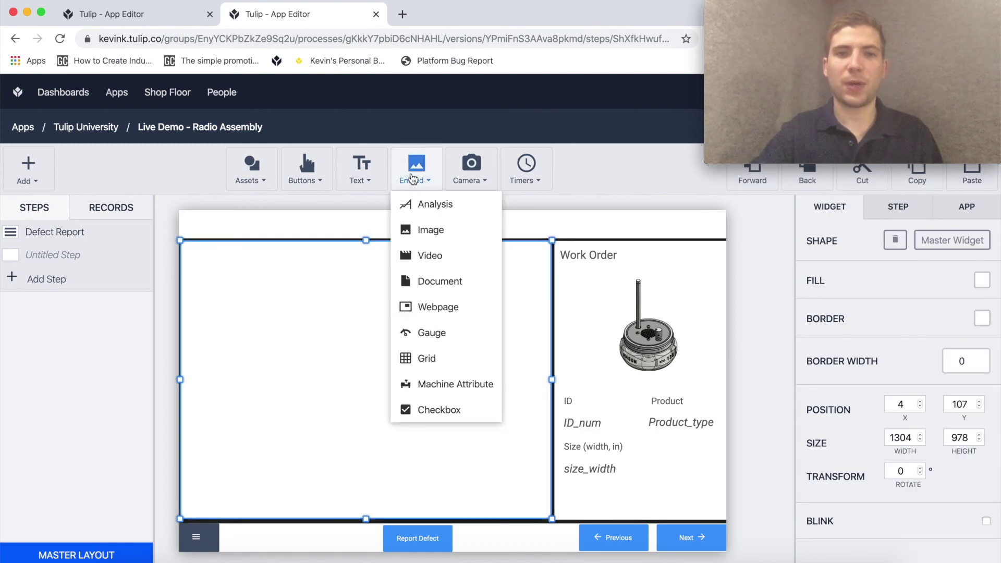
left_click(430, 231)
left_click_drag(439, 378, 549, 411)
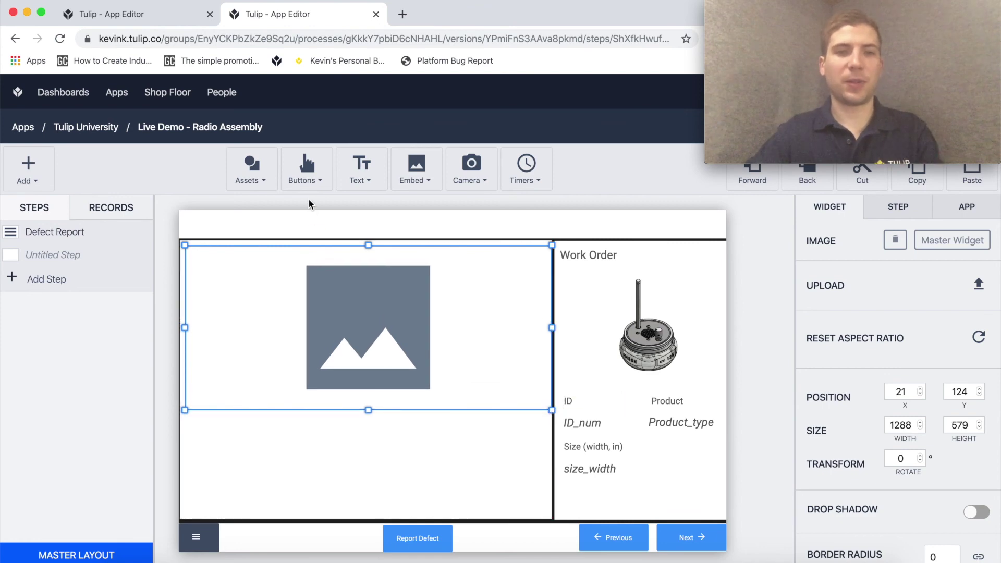
- Add a variable widget below the image placeholder, set it to show Step Name and set its font colour to #616161
left_click(362, 180)
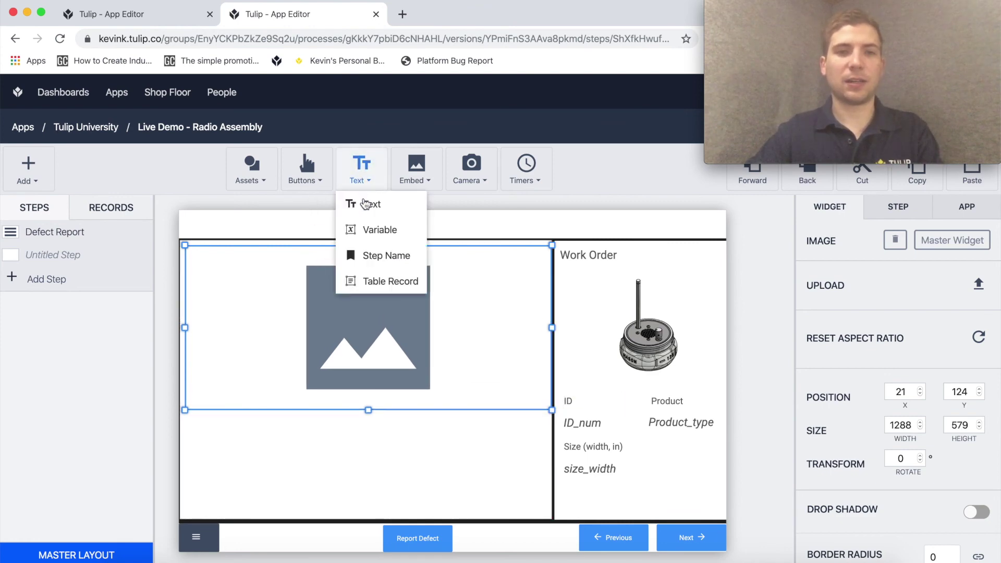
left_click(372, 232)
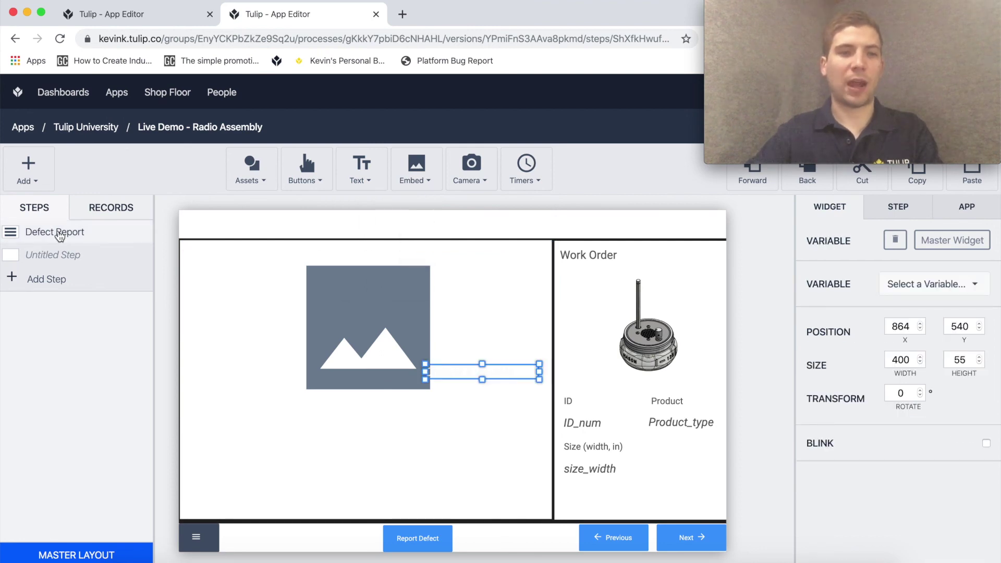
left_click_drag(457, 372, 217, 447)
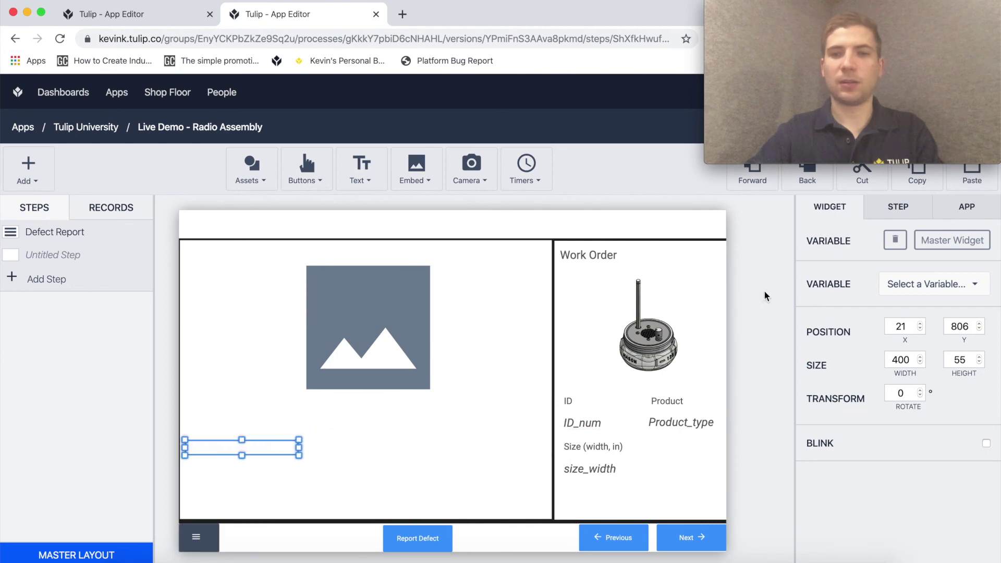
left_click(907, 286)
type("ste")
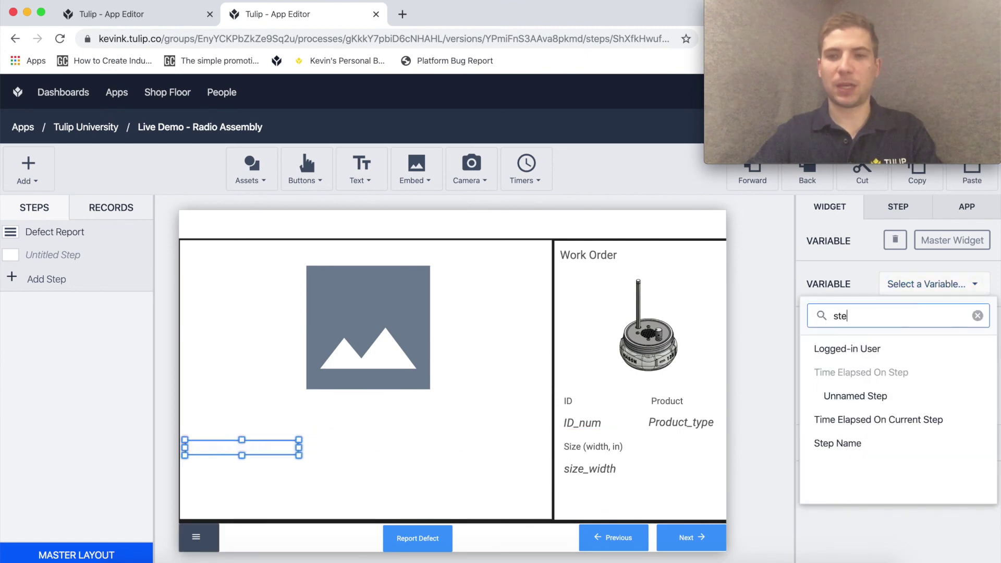
left_click(840, 443)
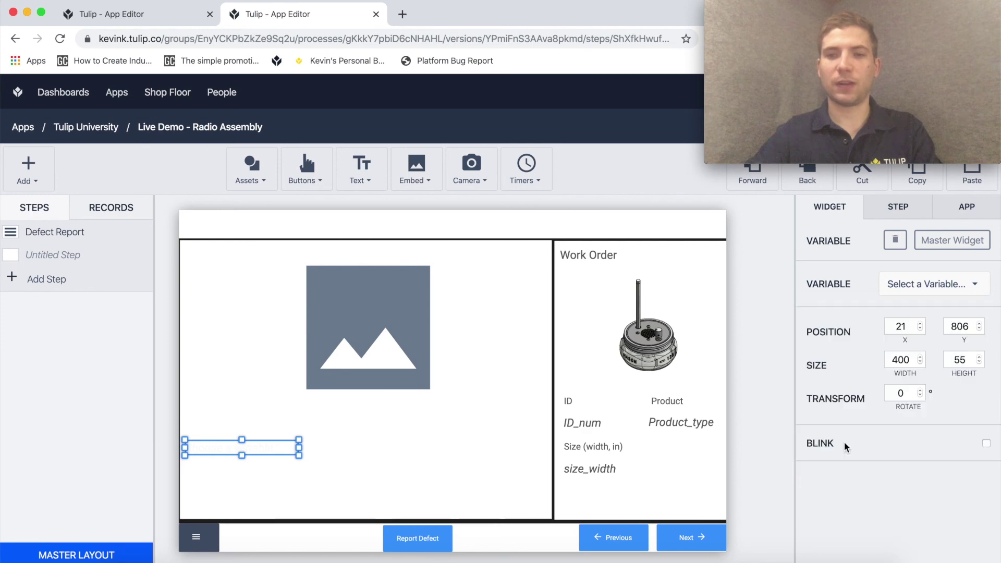
left_click(982, 373)
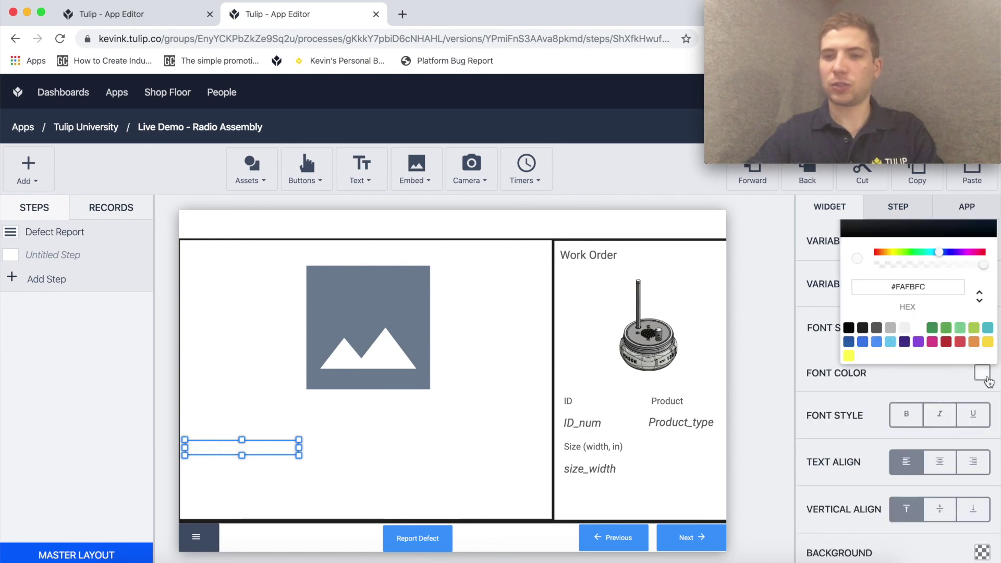
left_click(876, 329)
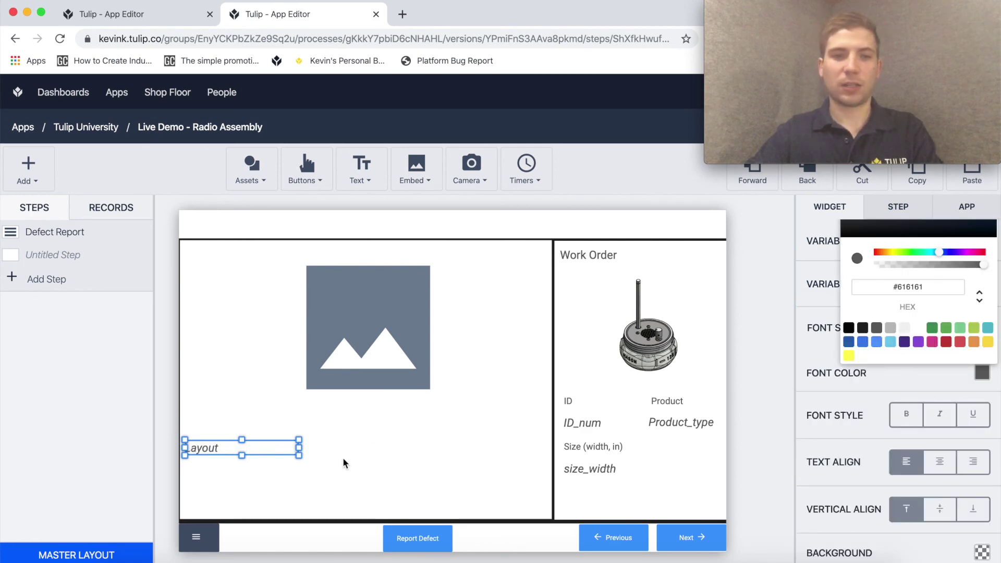
- Add a text widget below the step name, stretch it across the white content panel and give it a dark font colour
left_click(361, 172)
left_click(368, 203)
left_click_drag(458, 368, 217, 464)
left_click_drag(301, 476, 547, 514)
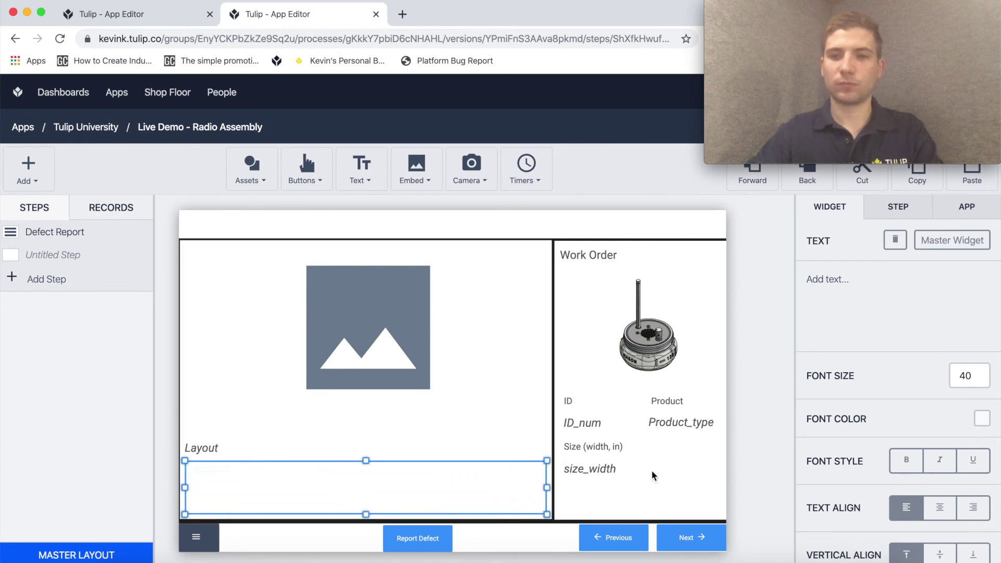
left_click(983, 419)
left_click(904, 390)
left_click(759, 406)
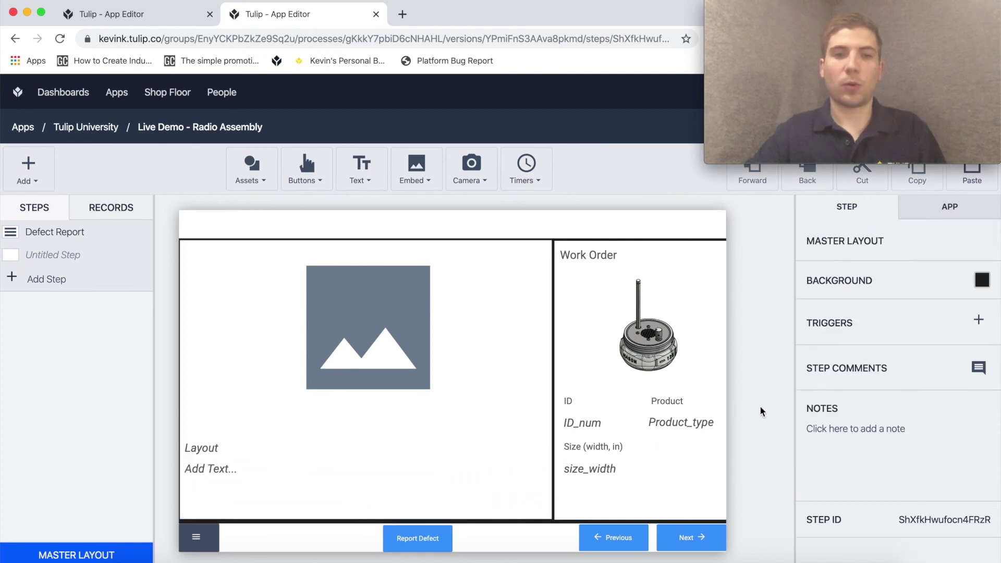